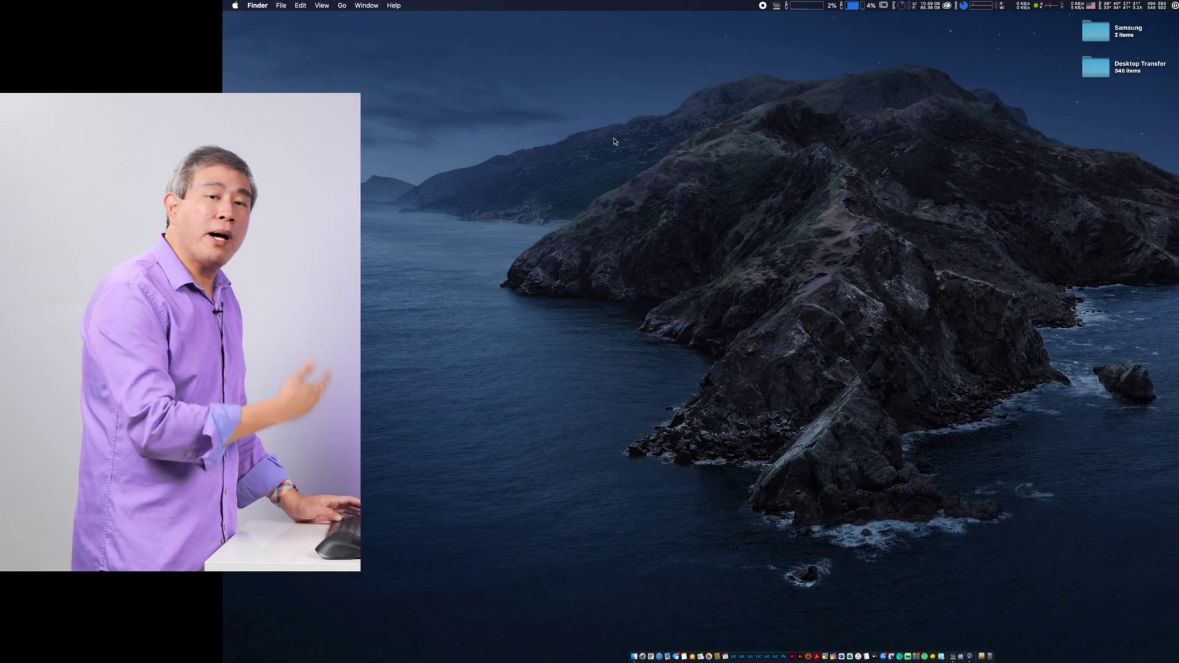
Step: Open Disk Utility and show the details of the uninitialized volume disk1s2
key(super+space)
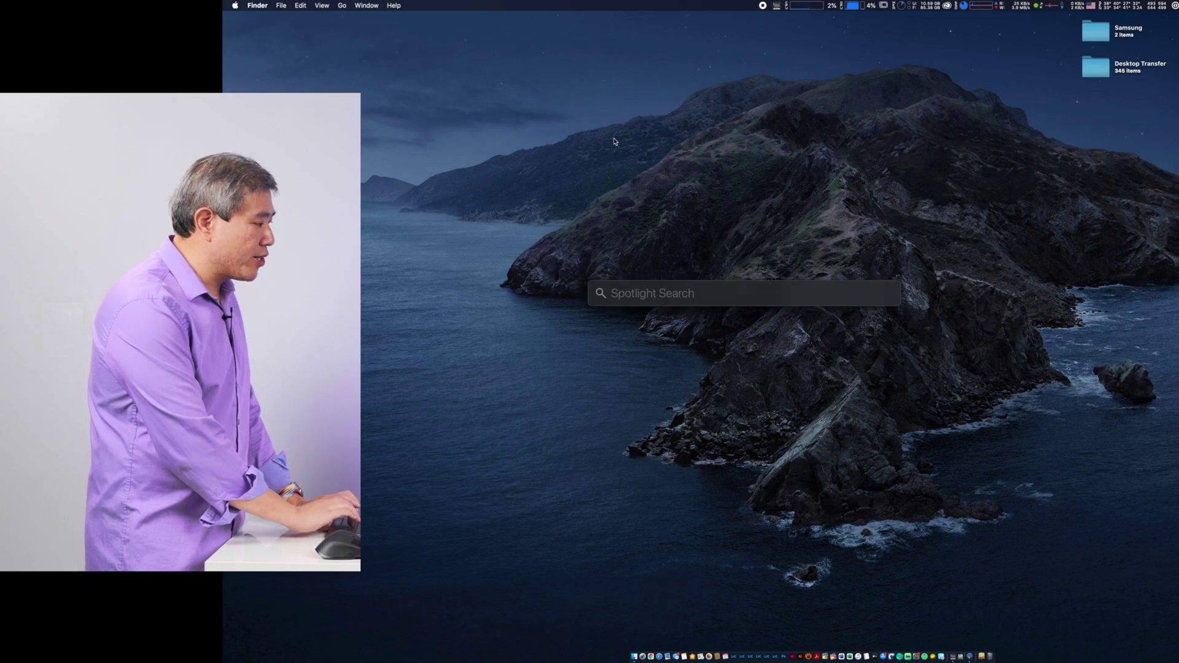
text(disk)
key(Return)
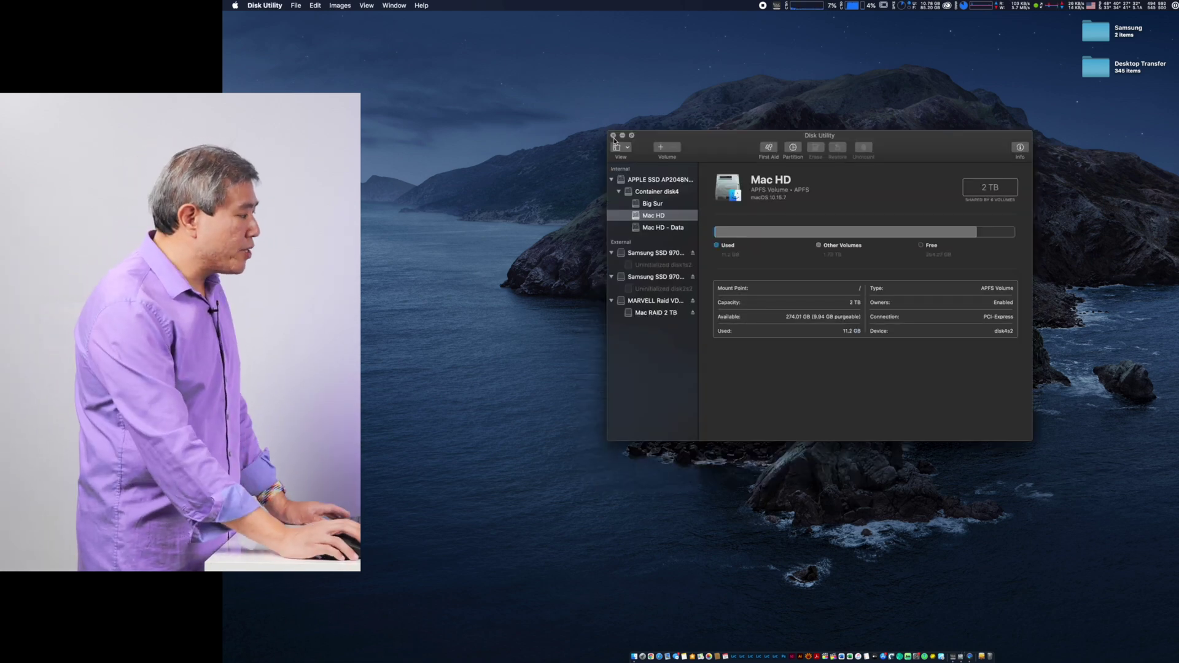
click(654, 267)
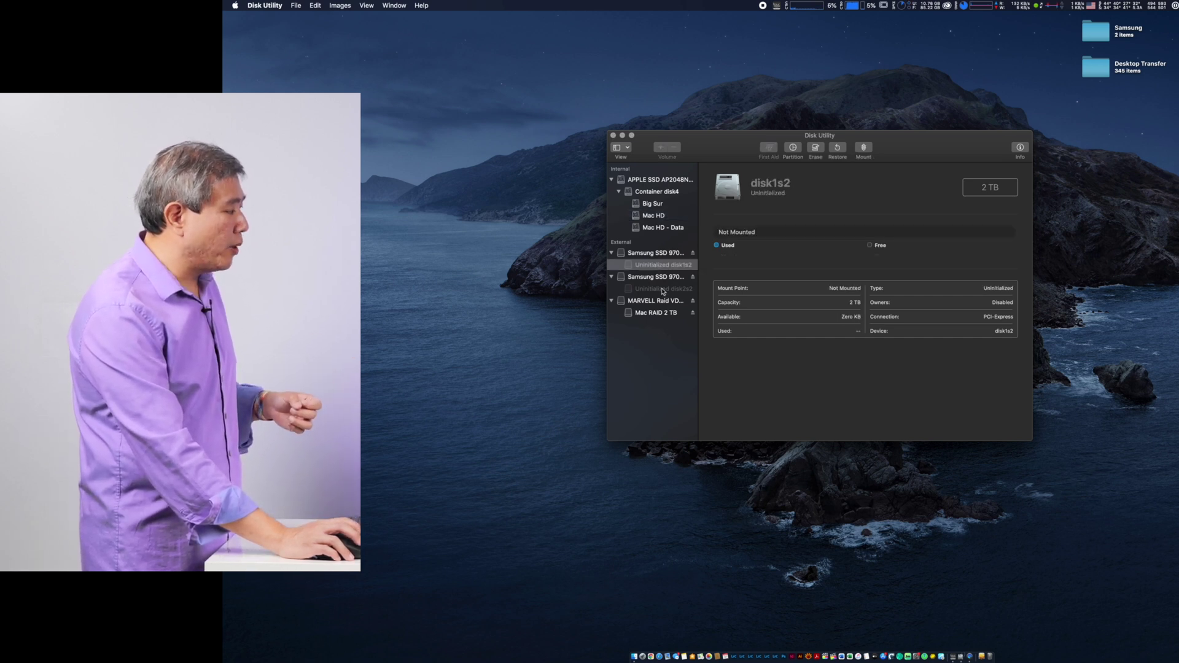
Step: Erase the uninitialized volume disk2s2 as Mac OS Extended (Journaled) with the name Single Test, and decline using it for Time Machine
click(662, 290)
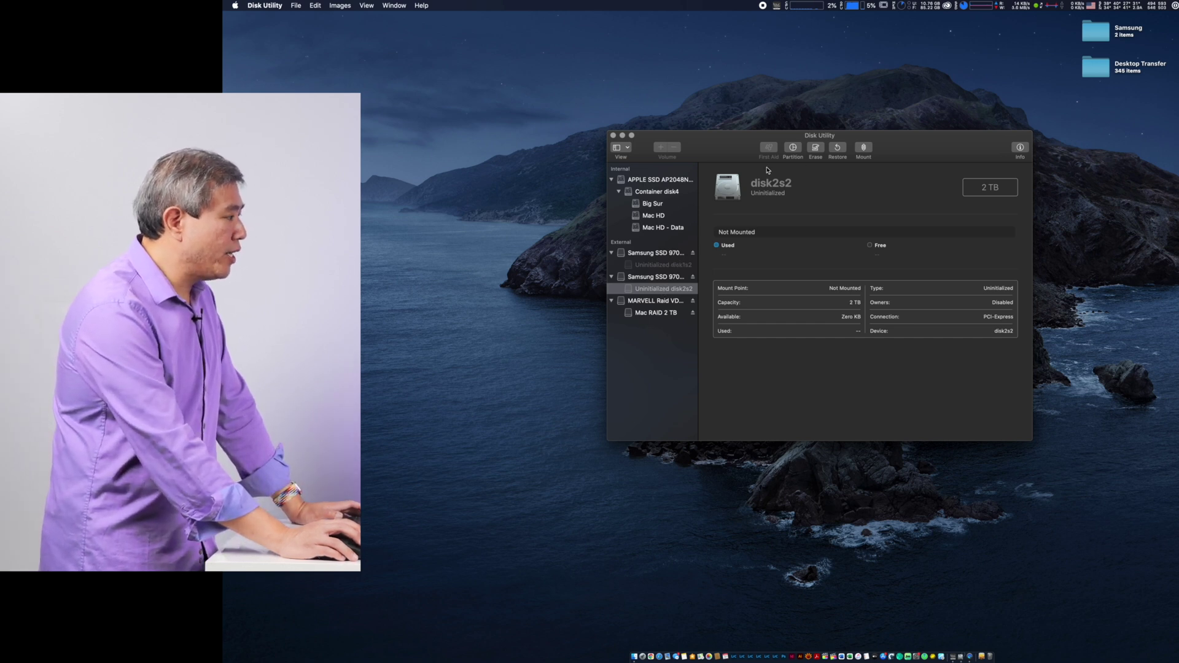
click(815, 148)
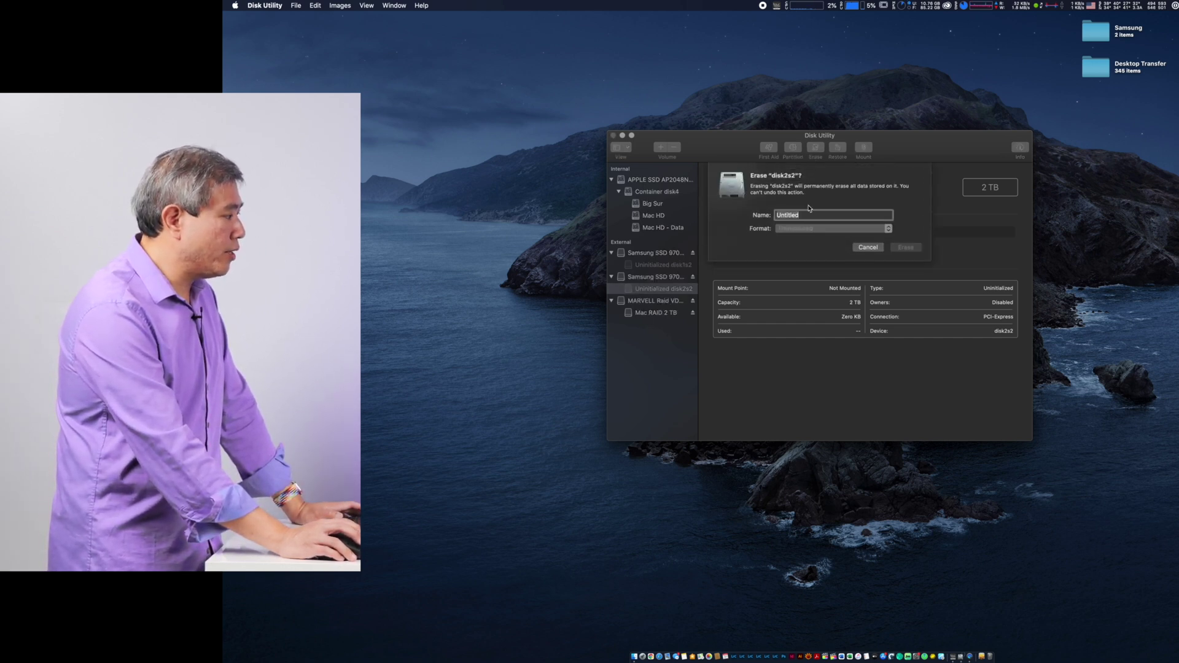
click(809, 229)
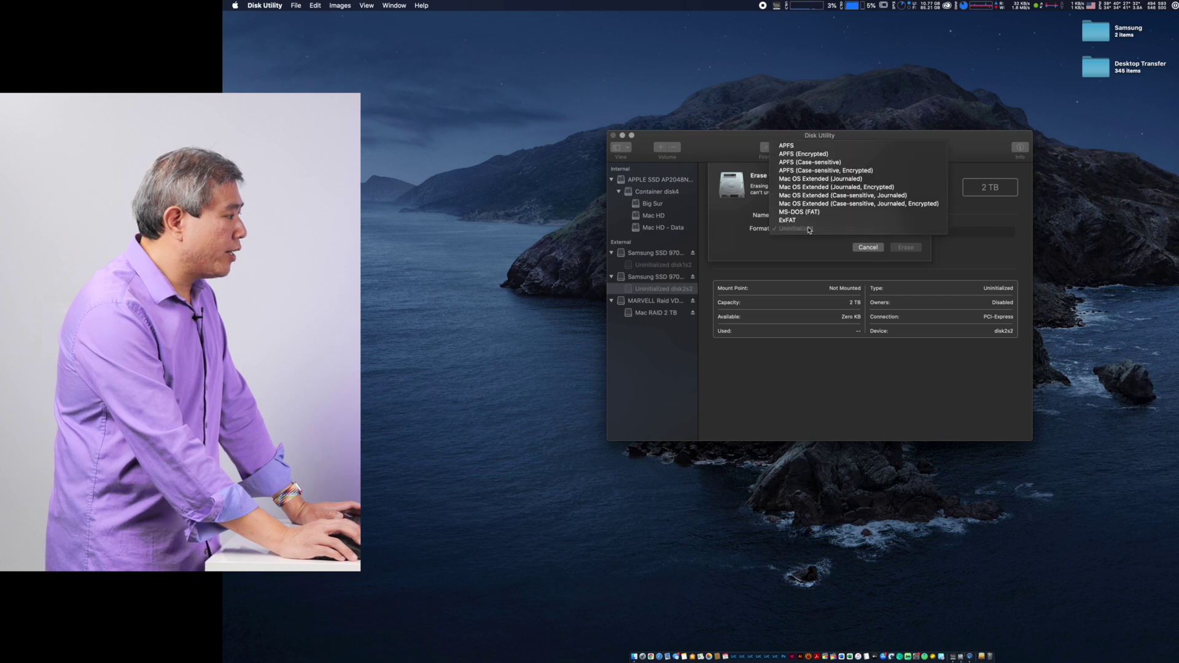
click(806, 180)
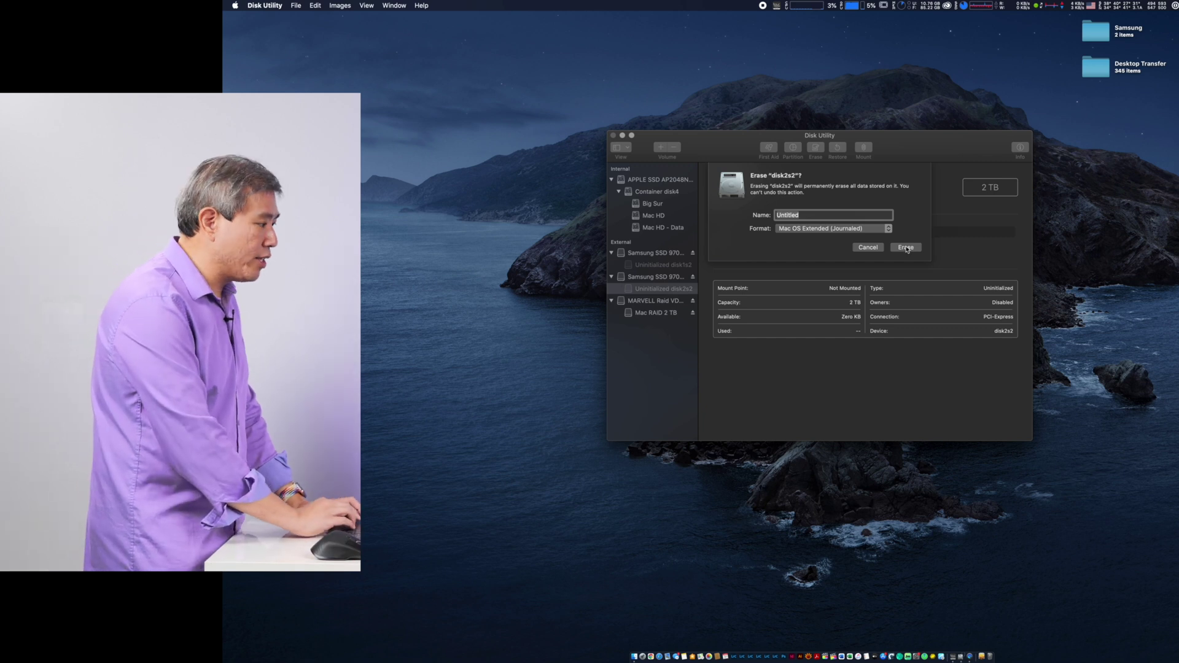
text(Tes)
key(BackSpace)
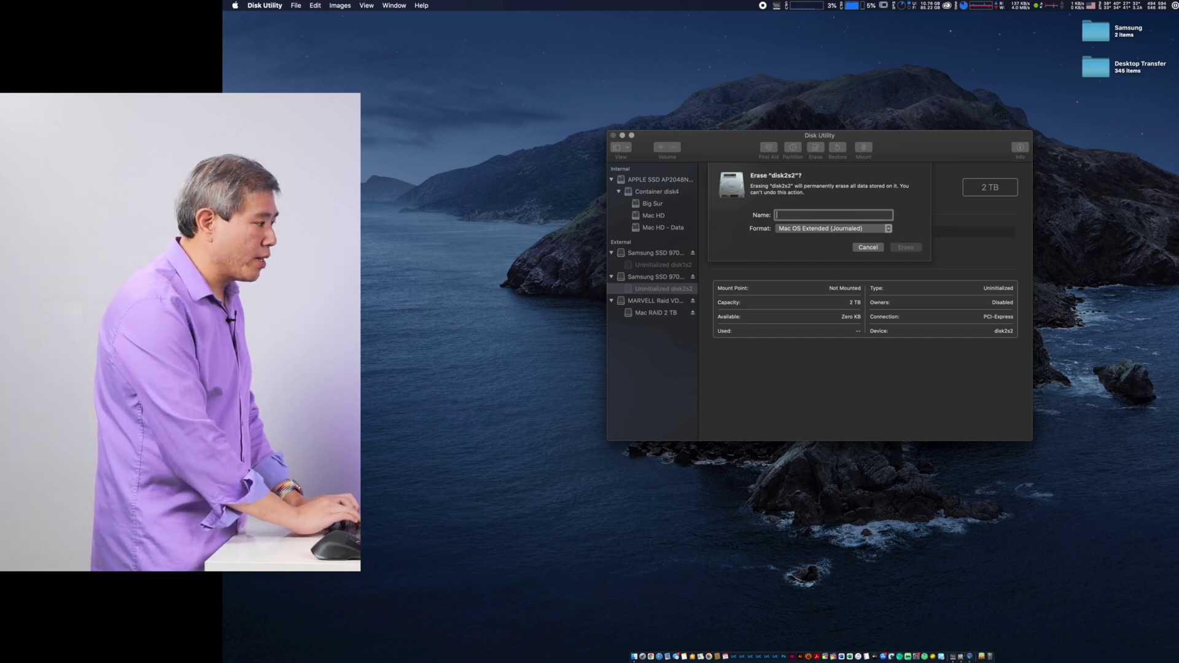
text(Single T)
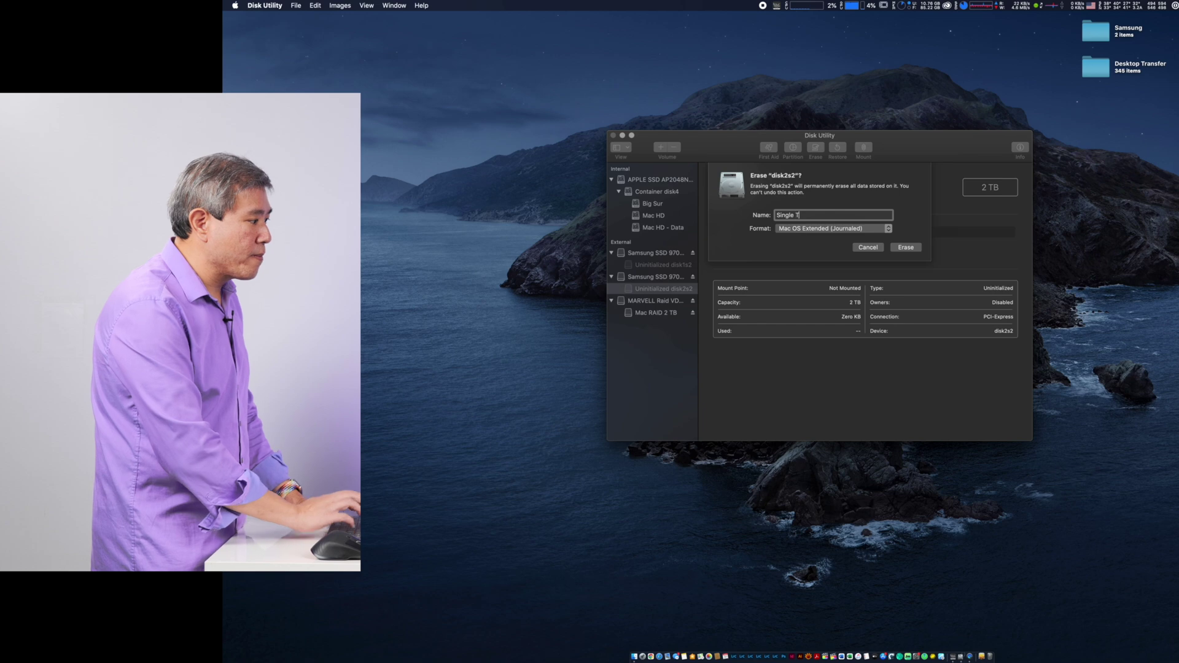
text(est)
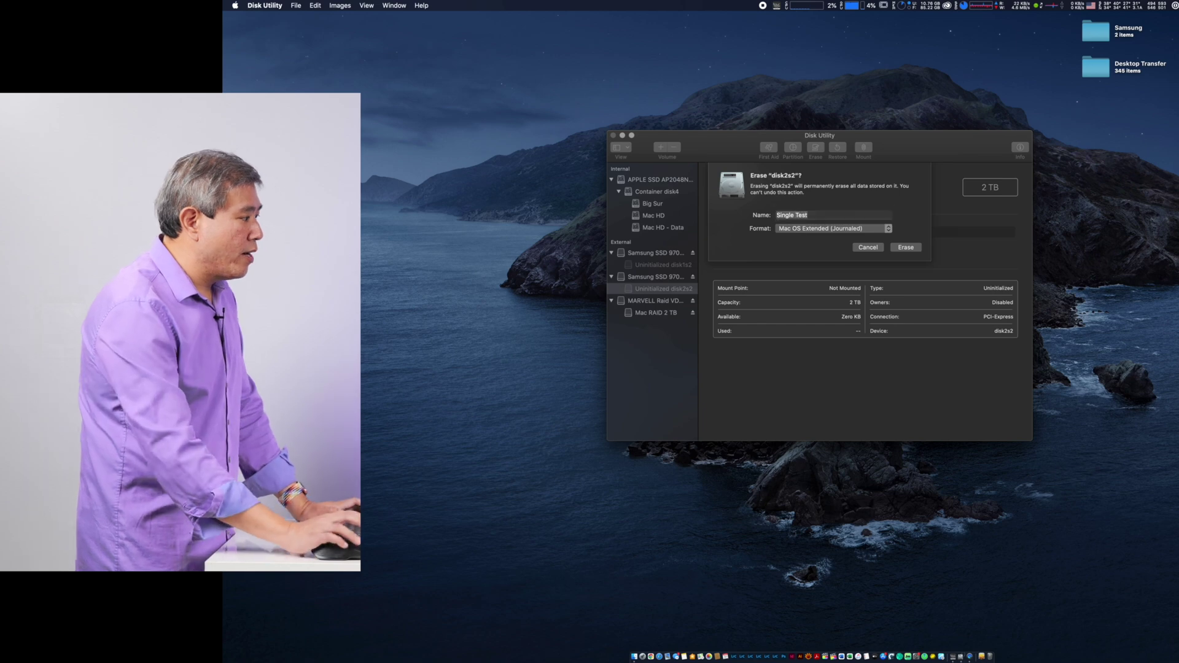
click(906, 248)
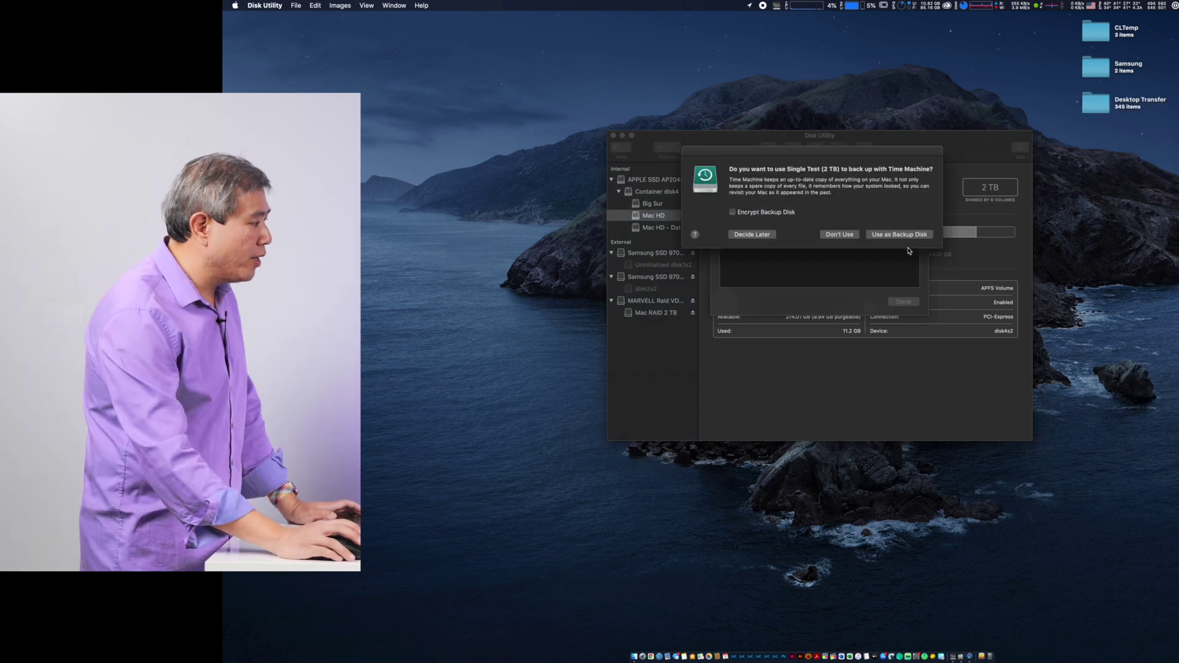
click(840, 236)
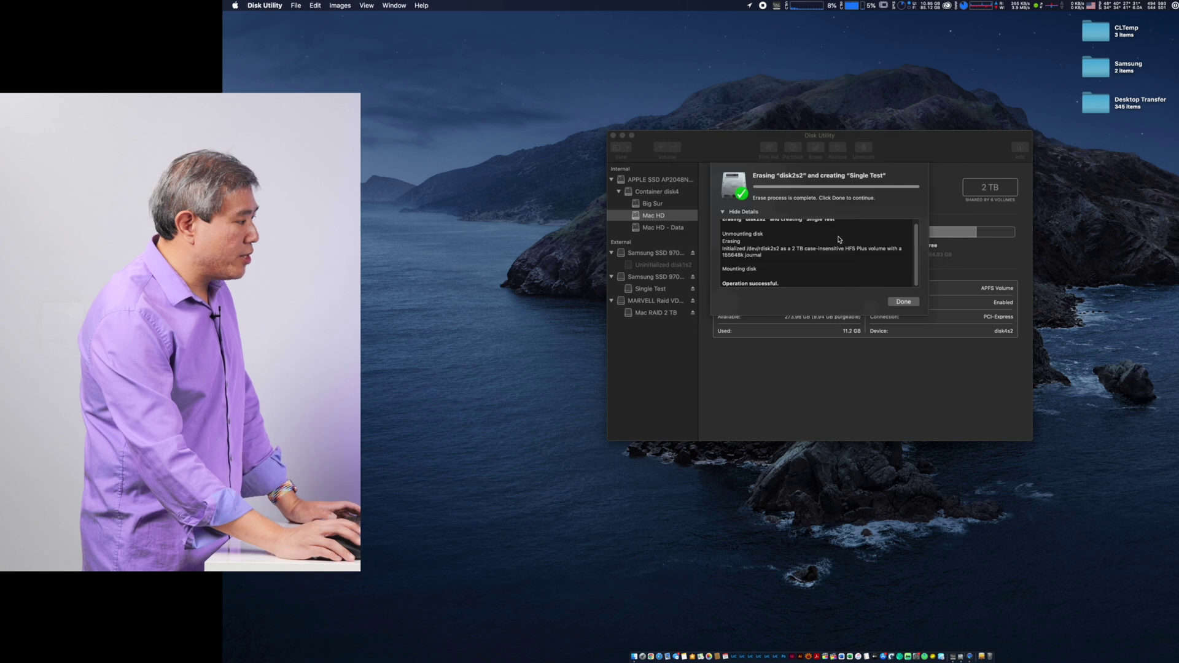
click(903, 301)
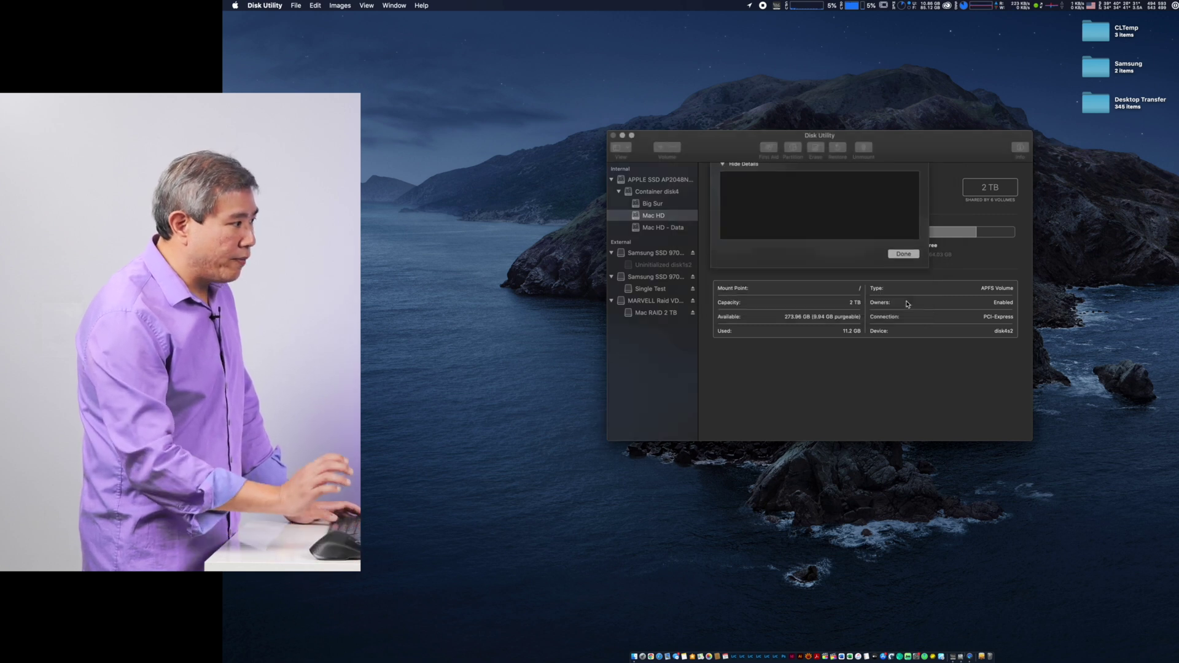
Step: Open Blackmagic Disk Speed Test
key(super+space)
text(disk)
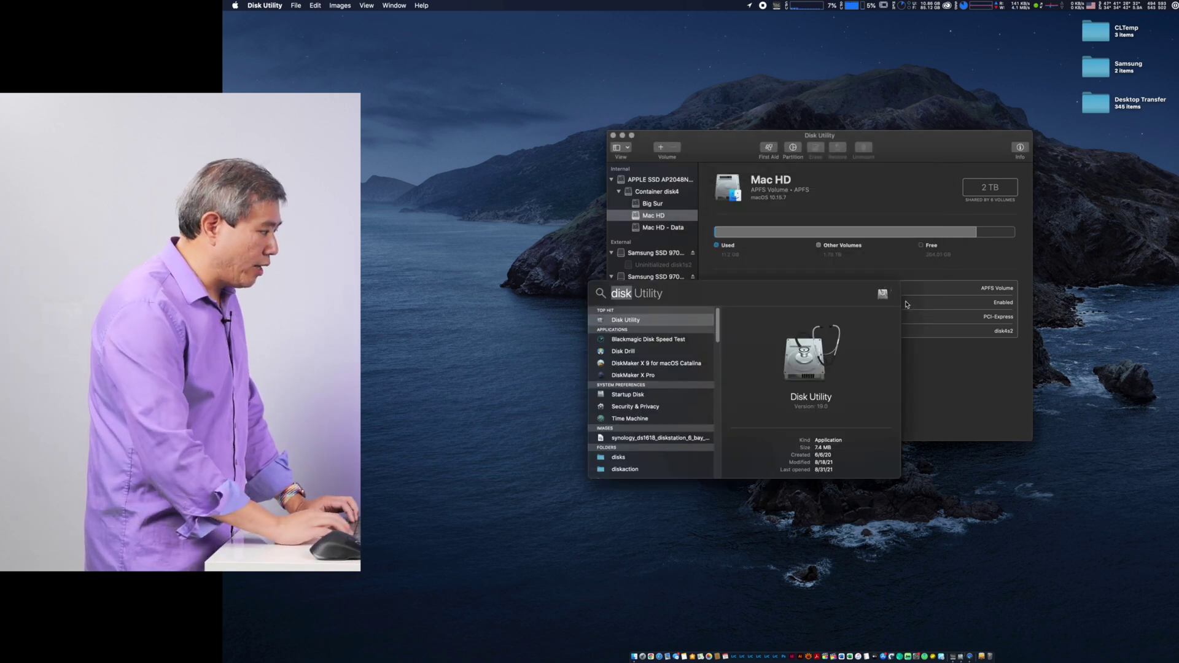
key(Down)
key(Return)
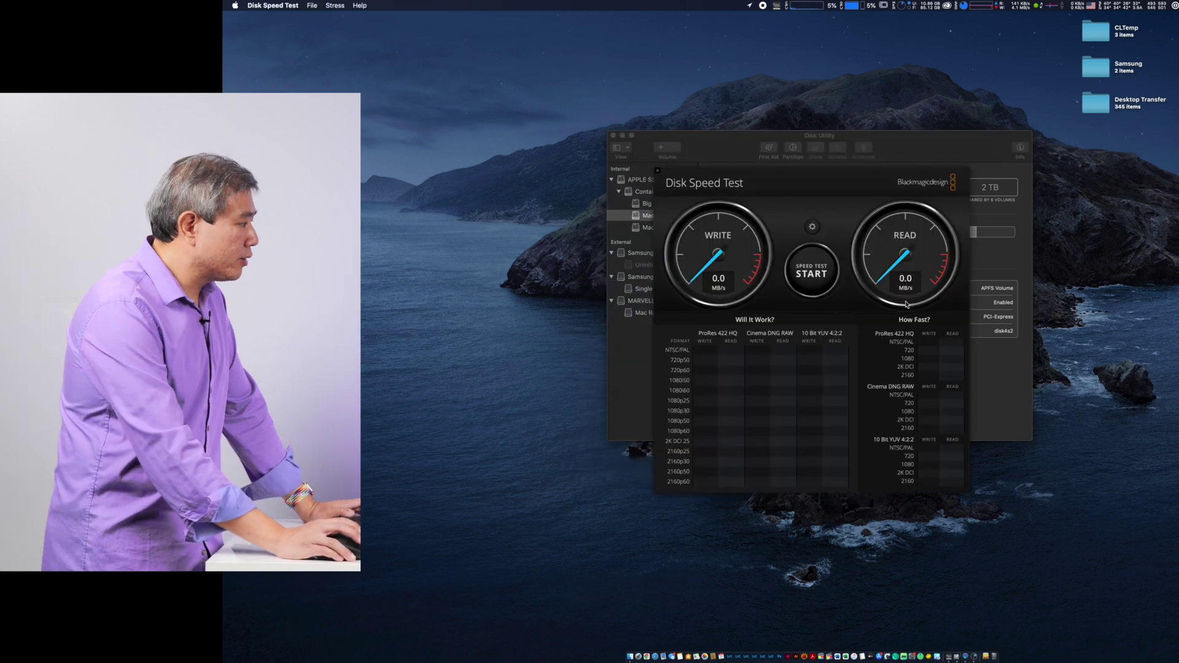
Step: Set the Single Test volume as the target drive for the speed test
click(813, 228)
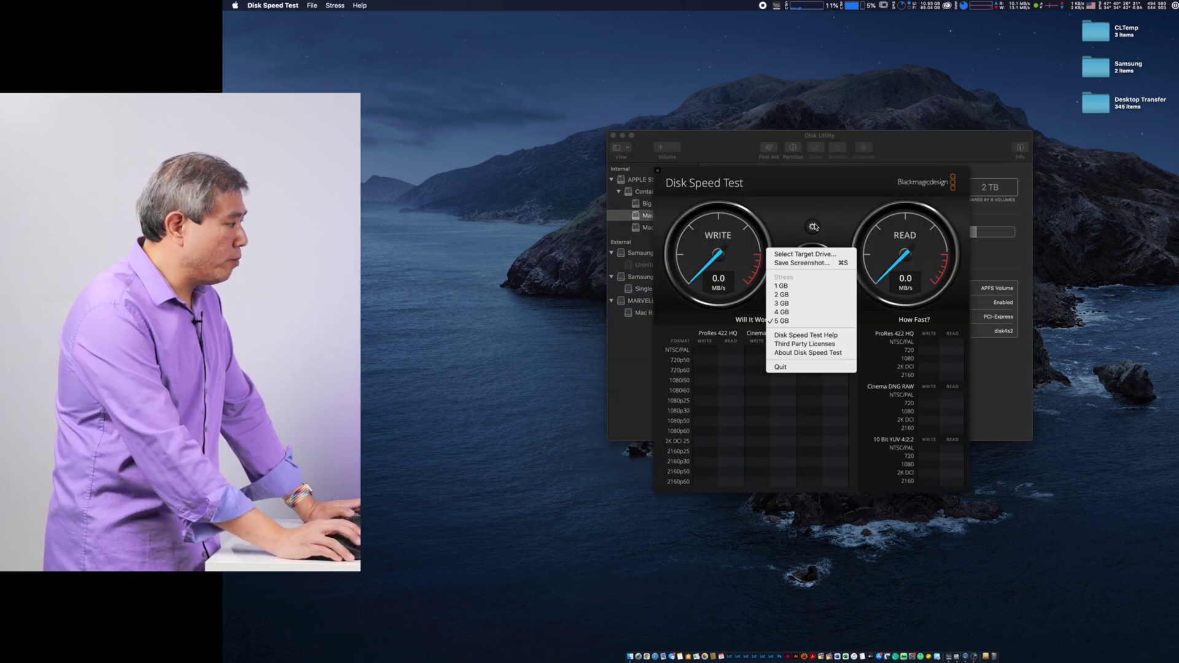
click(808, 257)
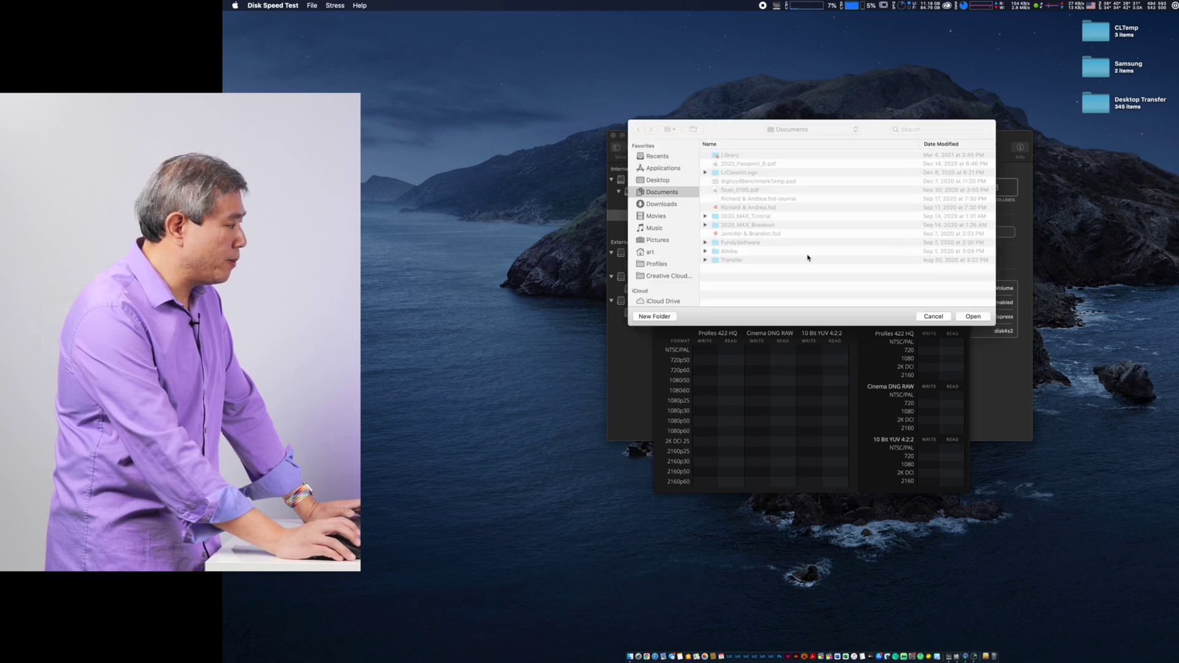
scroll(653, 268, down, 5)
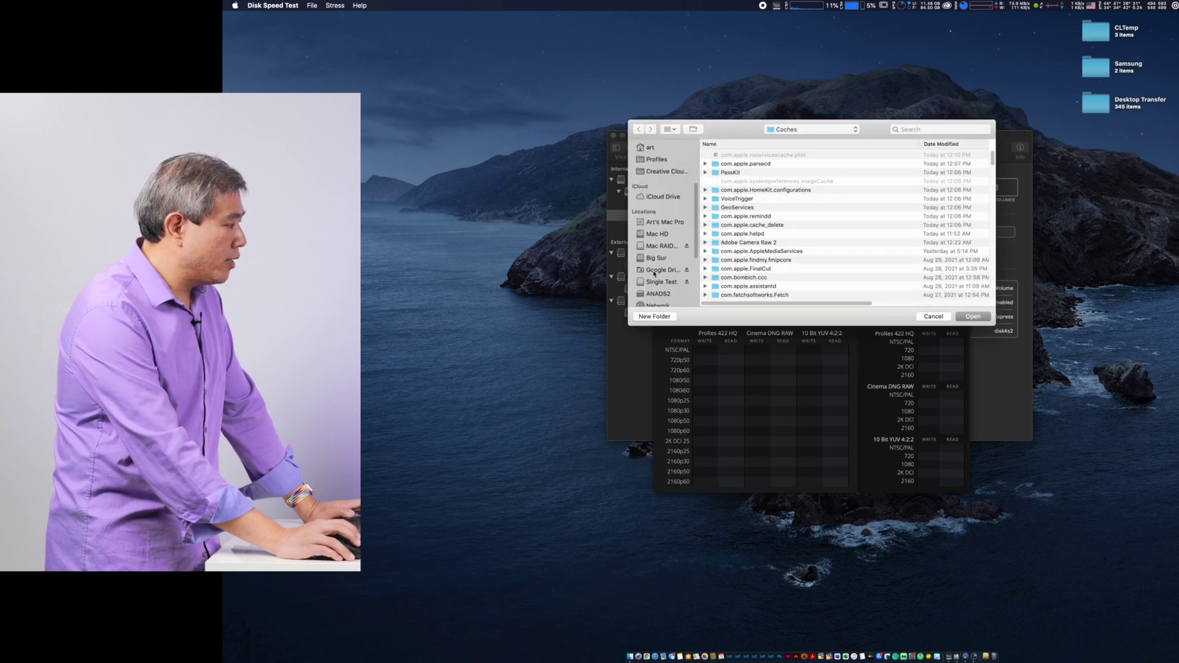
click(661, 283)
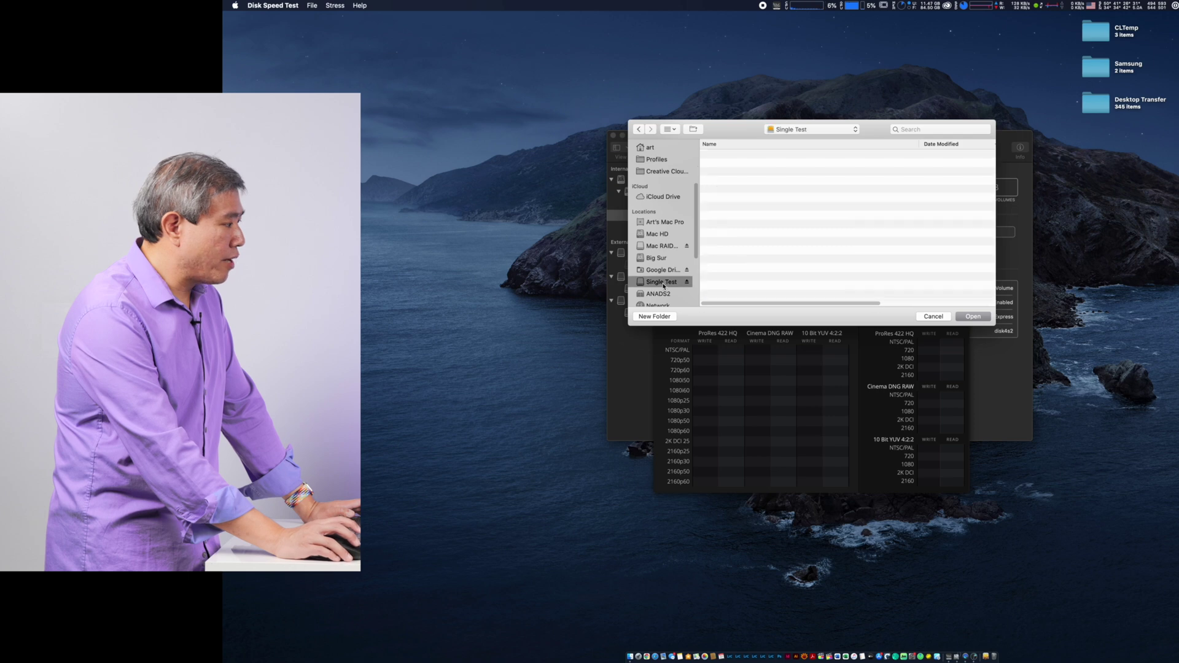
click(965, 318)
Step: Run and stop a read and write speed test on Single Test, and move the test window clear of Disk Utility
click(798, 276)
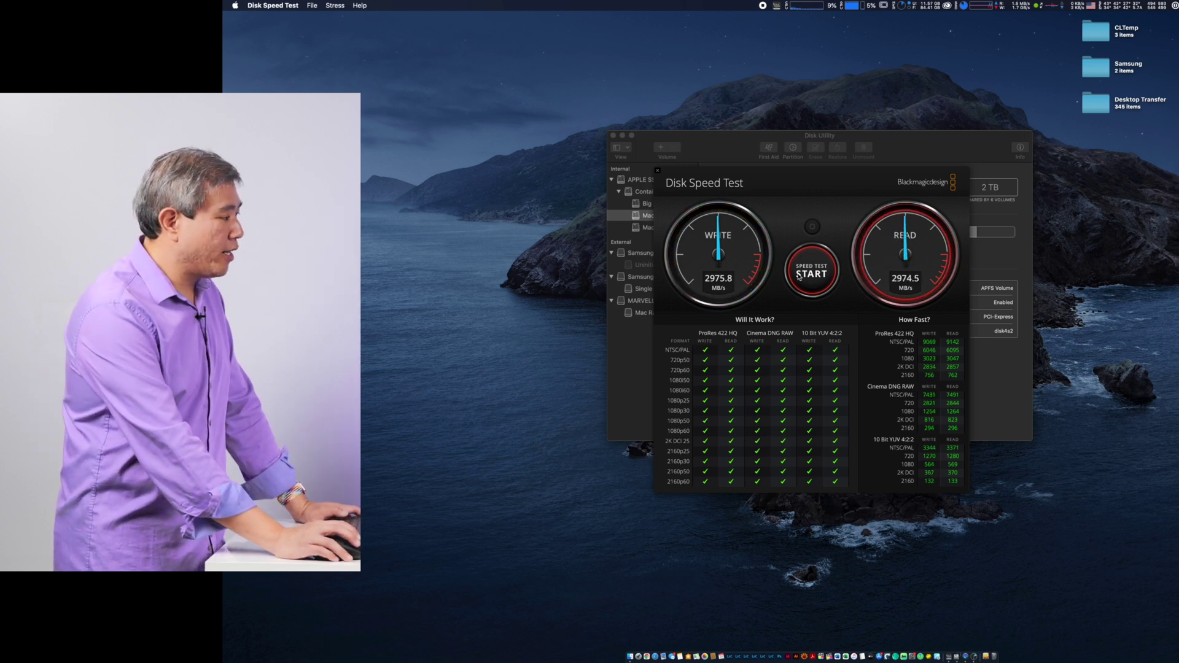
click(798, 276)
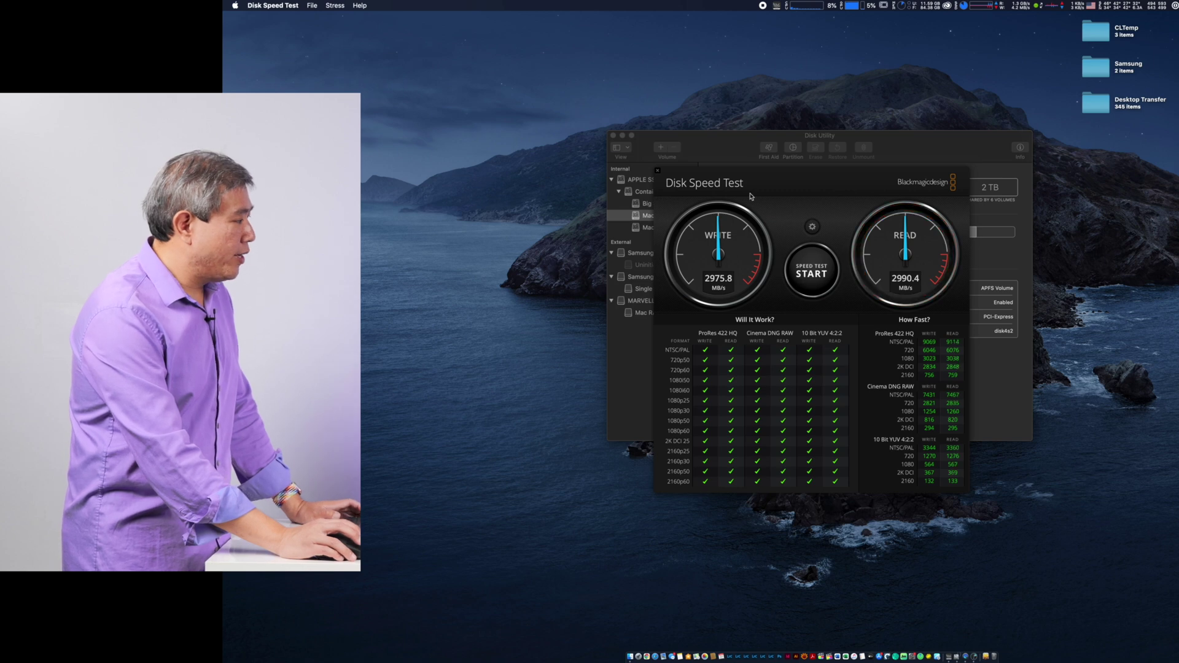
drag(728, 183, 315, 138)
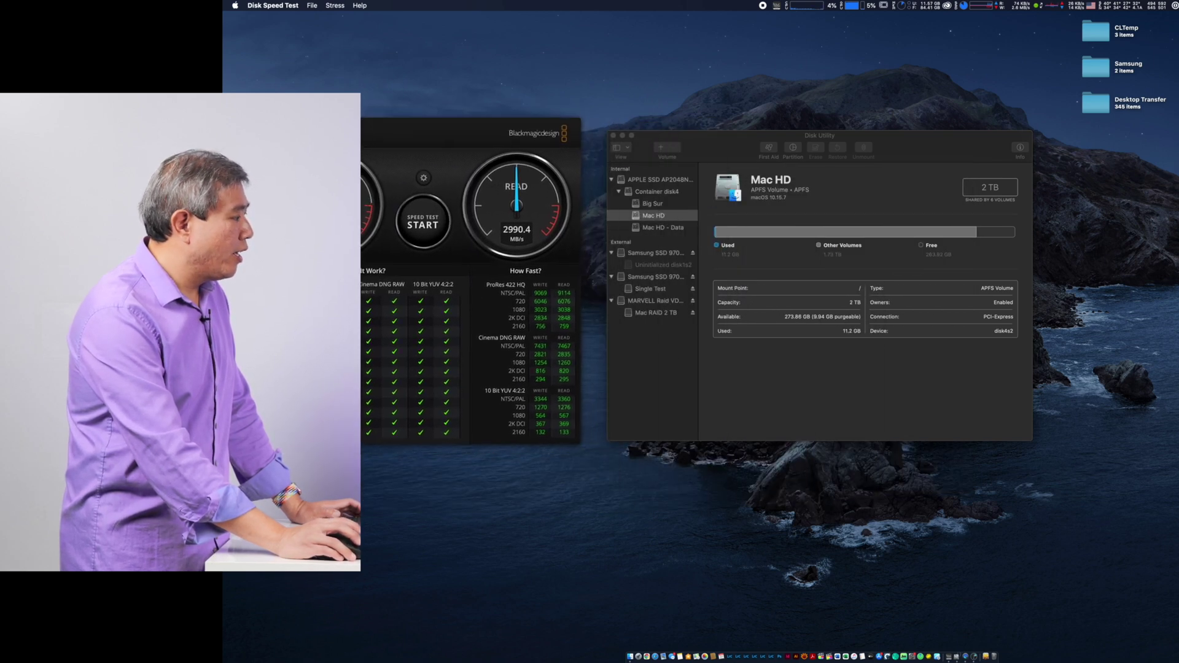
Step: Start a Striped (RAID 0) set in Disk Utility's RAID Assistant, including both Samsung SSD 970 EVO Plus disks
click(744, 148)
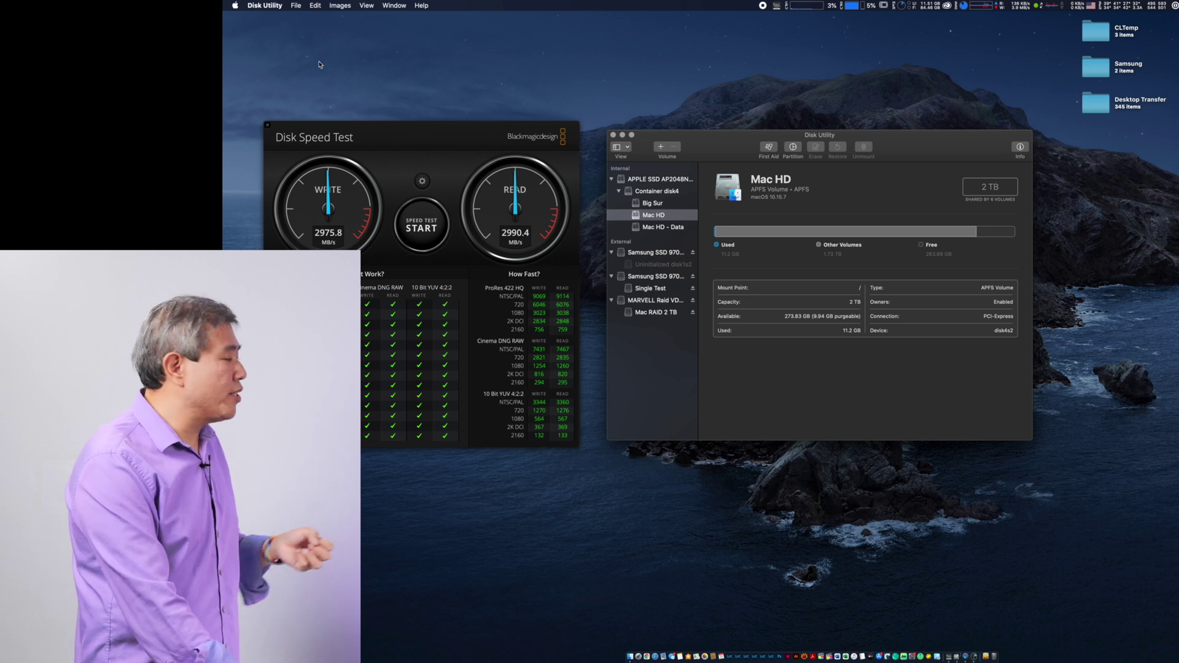
click(296, 5)
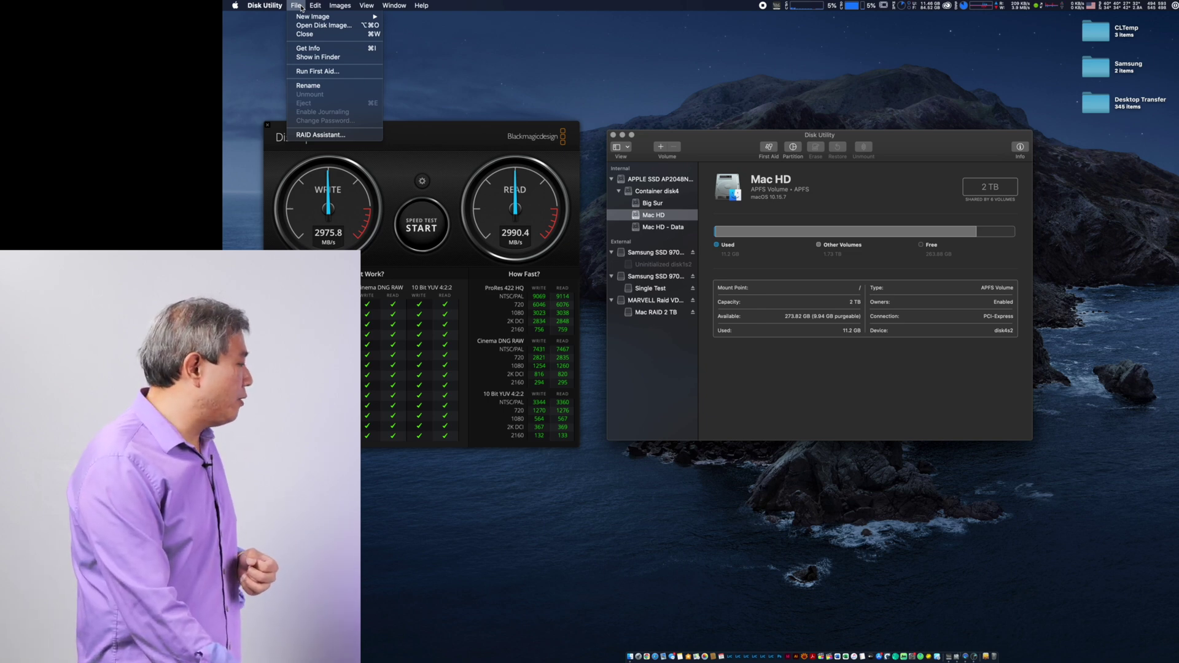
click(343, 133)
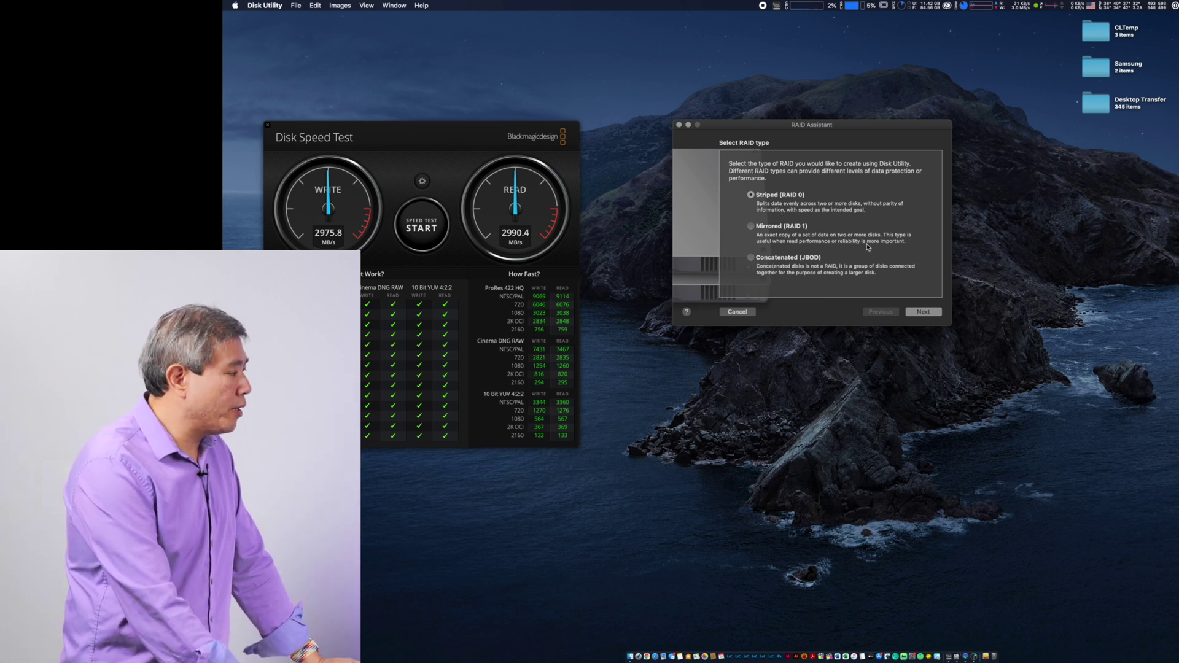
click(921, 311)
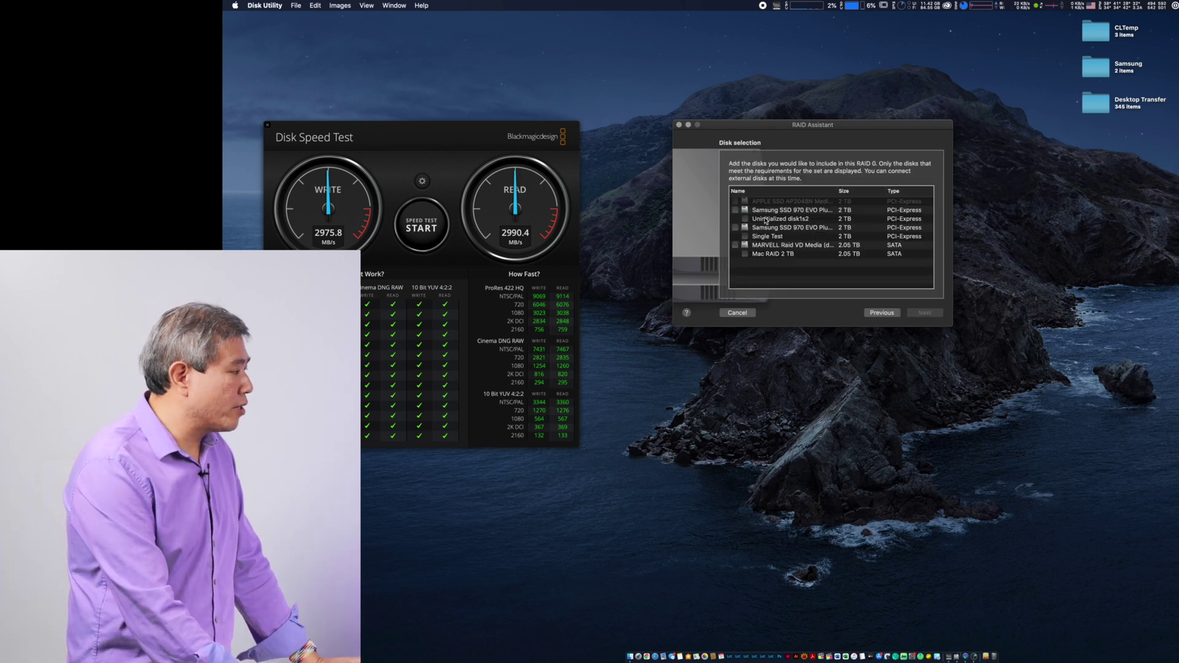
click(735, 227)
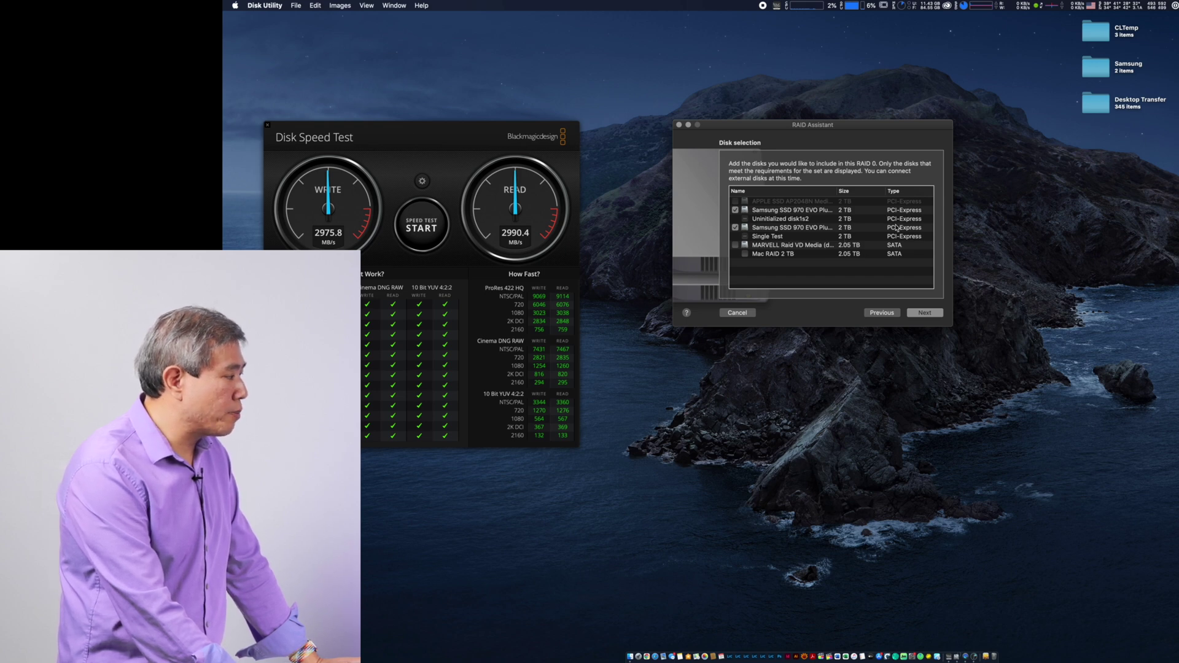
click(925, 312)
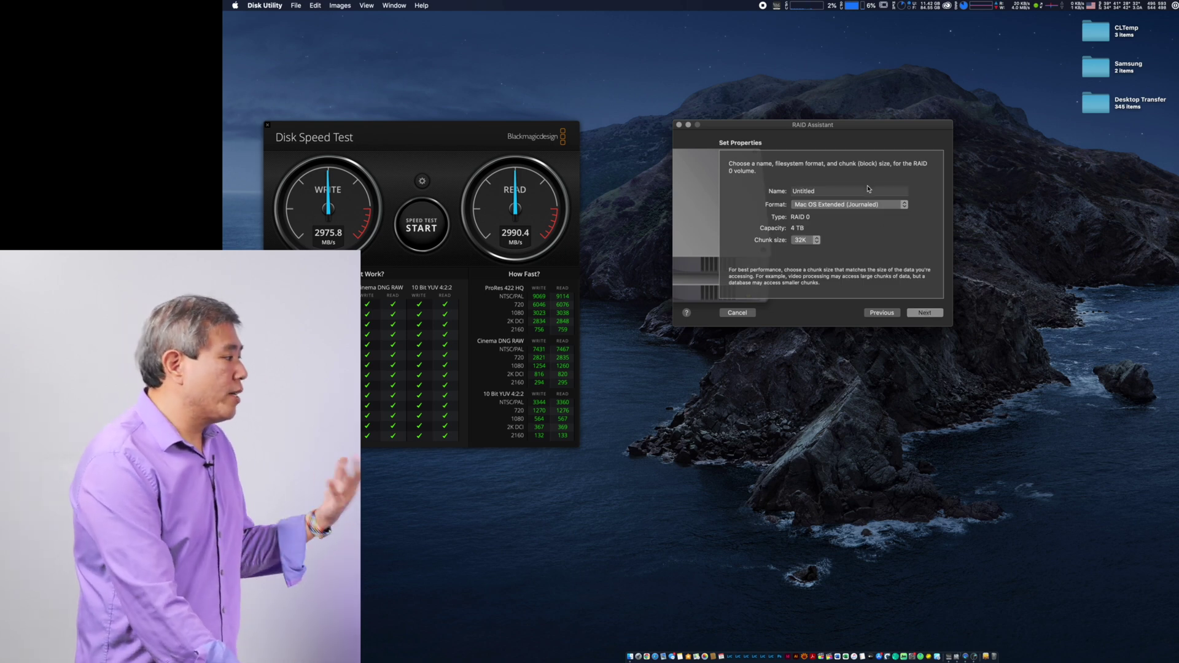
Step: Name the RAID volume 4TB Fast
click(867, 189)
key(BackSpace)
key(BackSpace)
key(BackSpace)
key(BackSpace)
key(BackSpace)
key(BackSpace)
key(BackSpace)
key(BackSpace)
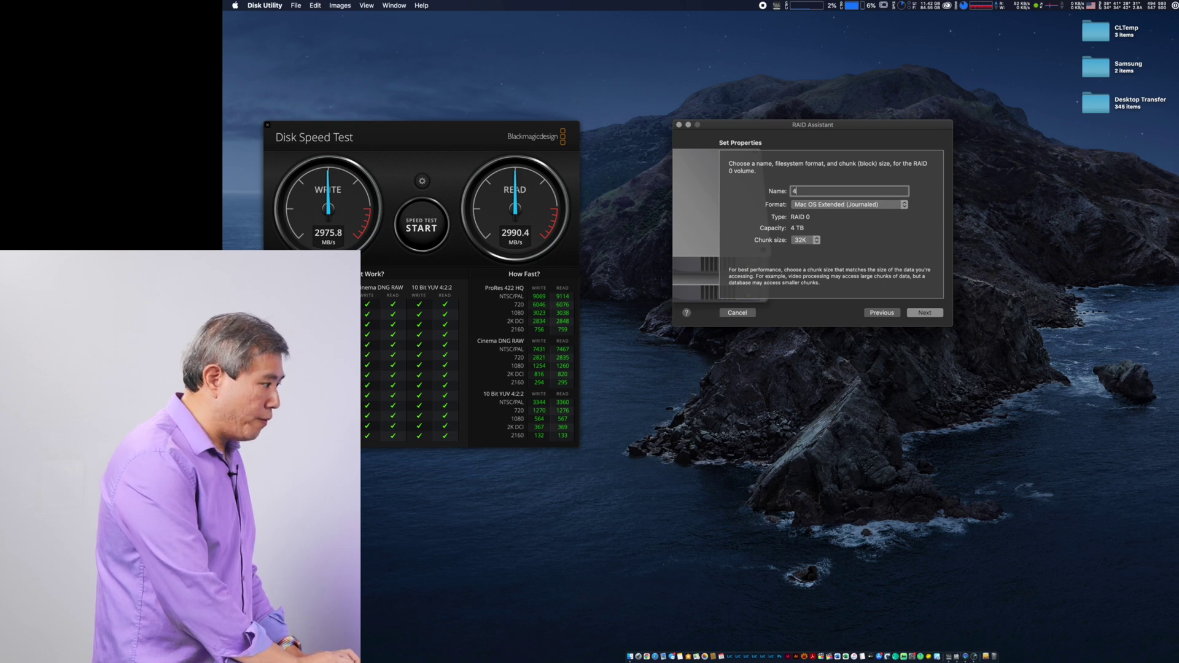
text(4TB Fast)
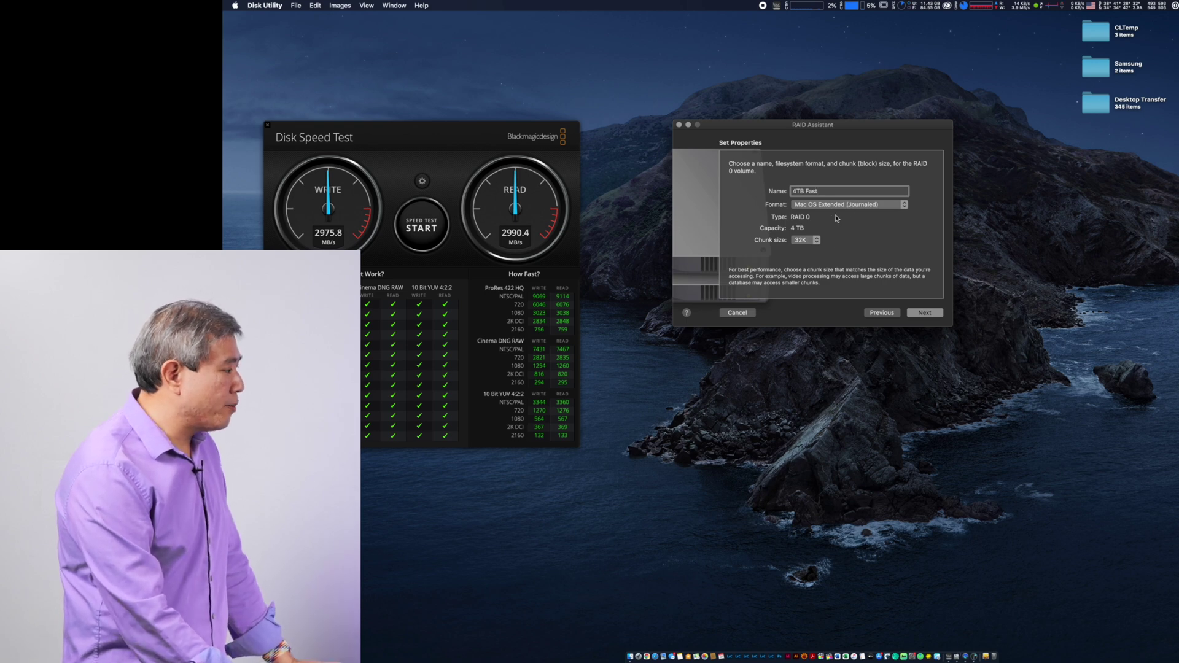
Step: Set the RAID volume's chunk size to 256K and proceed to the creation confirmation
click(800, 241)
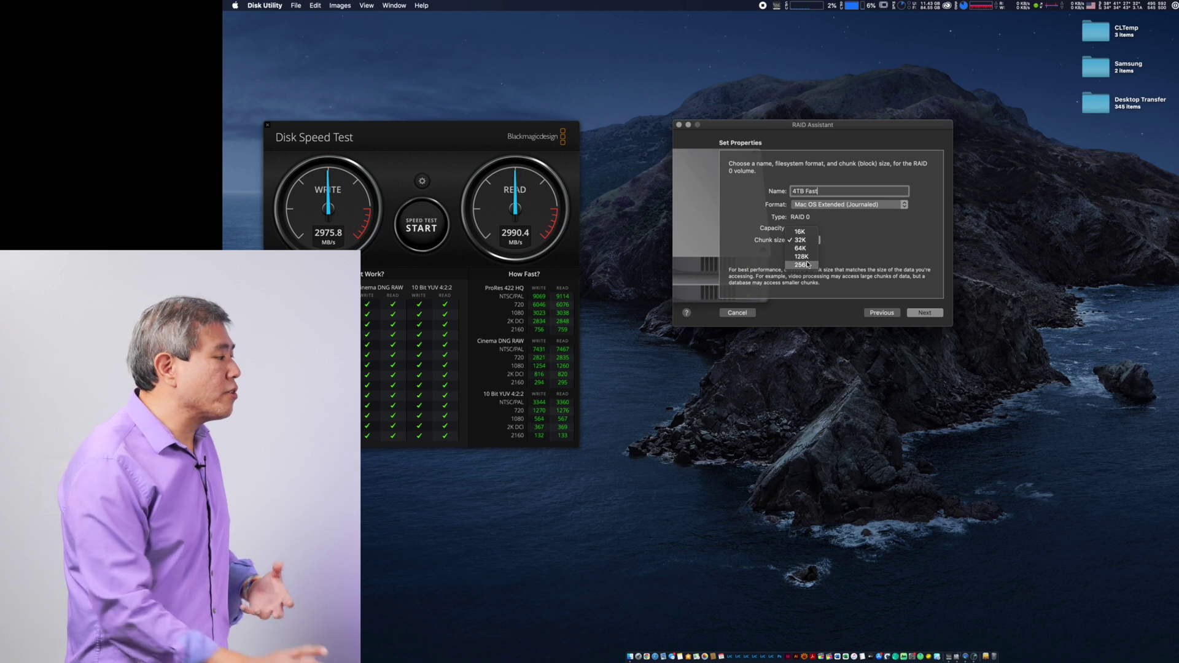
key(Escape)
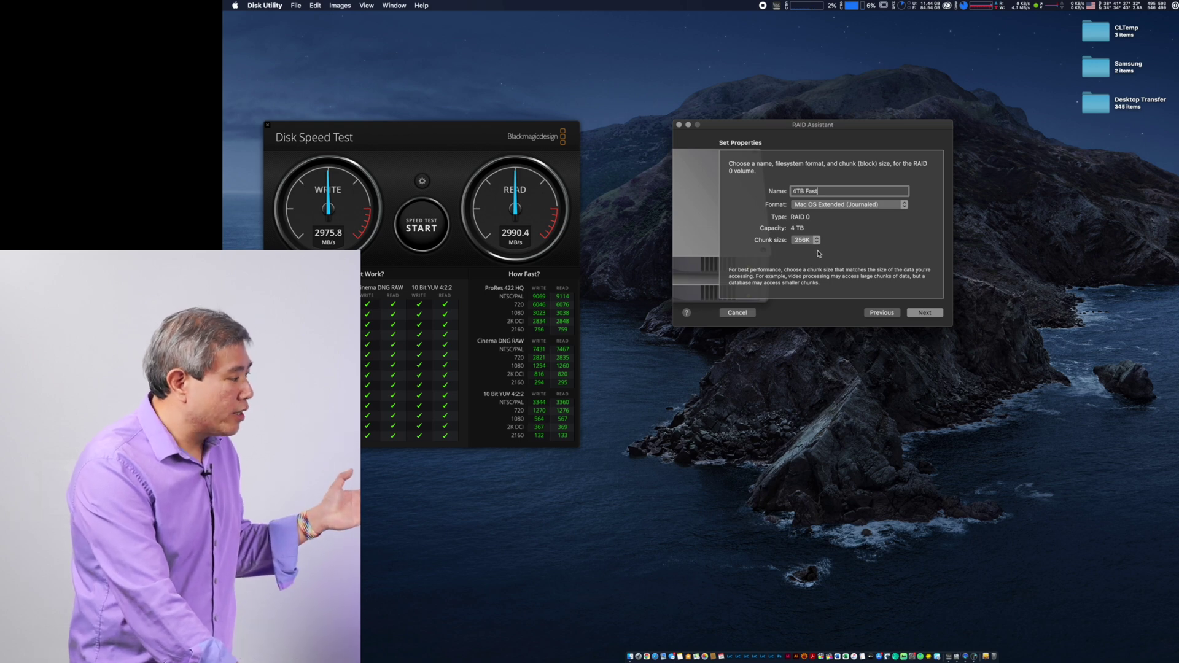
click(807, 240)
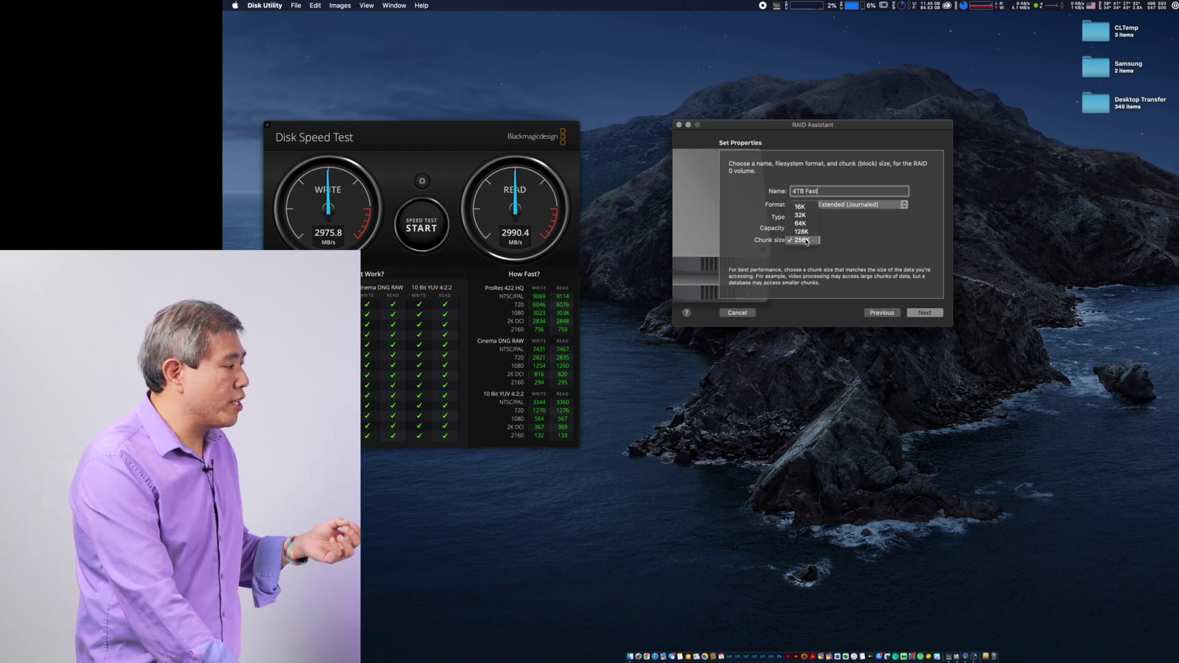
click(806, 240)
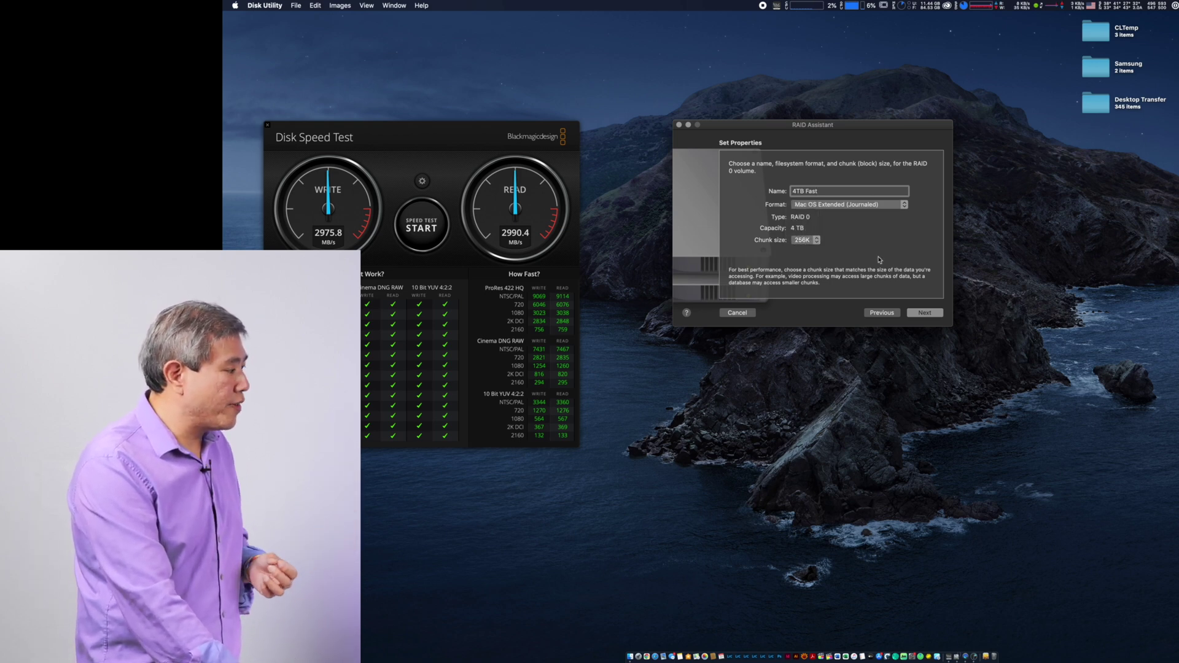
click(932, 318)
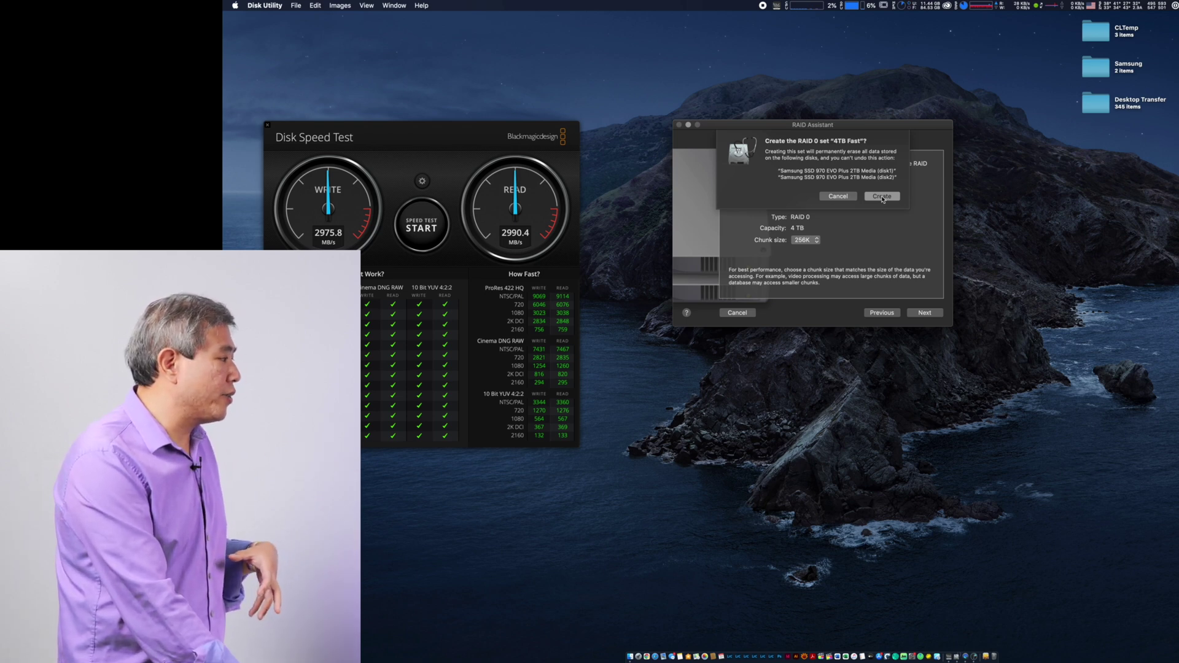
Step: Create the 4TB Fast RAID 0 set, decline using it as a Time Machine backup disk, and finish the assistant
click(881, 197)
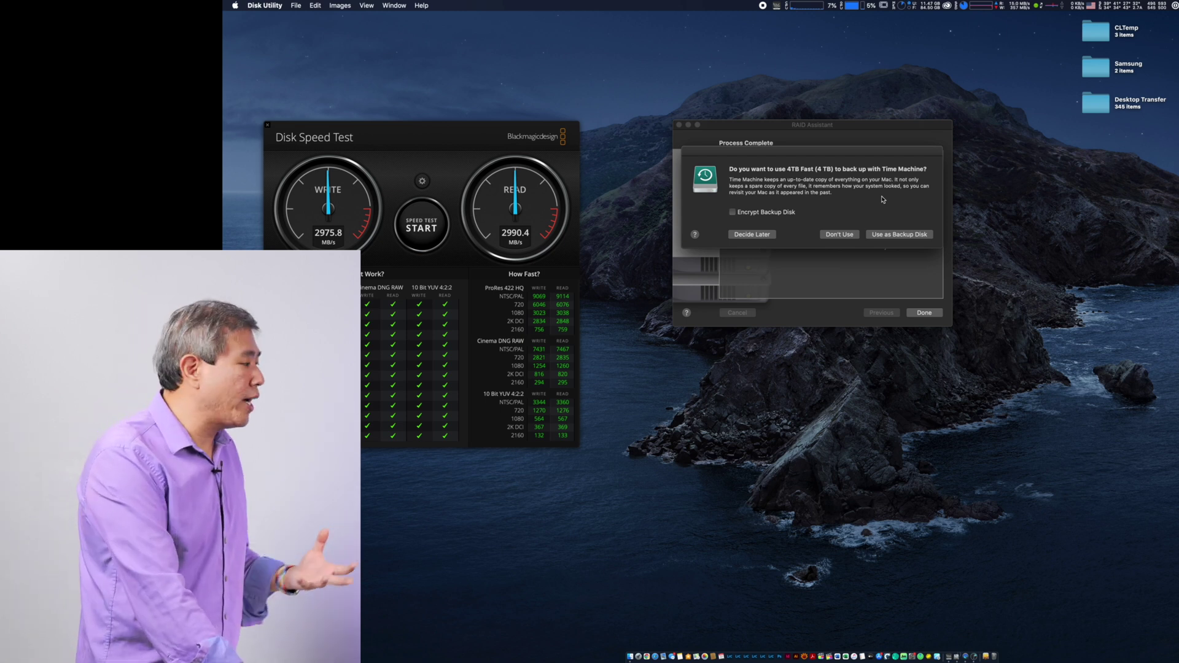
click(844, 236)
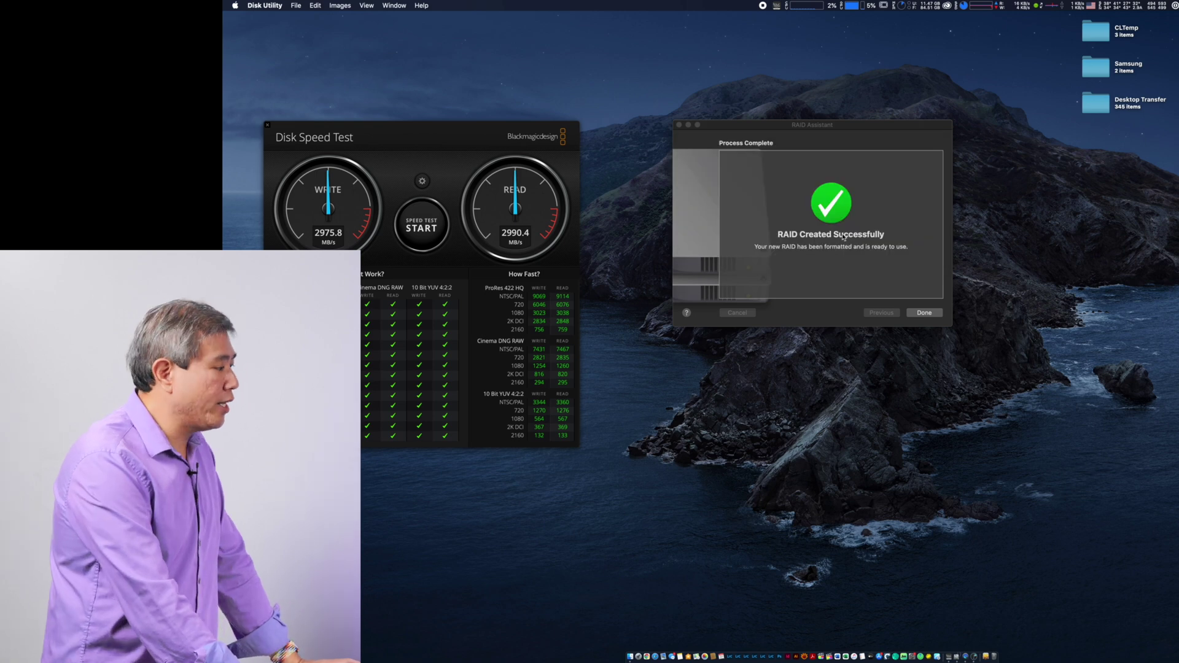
click(919, 312)
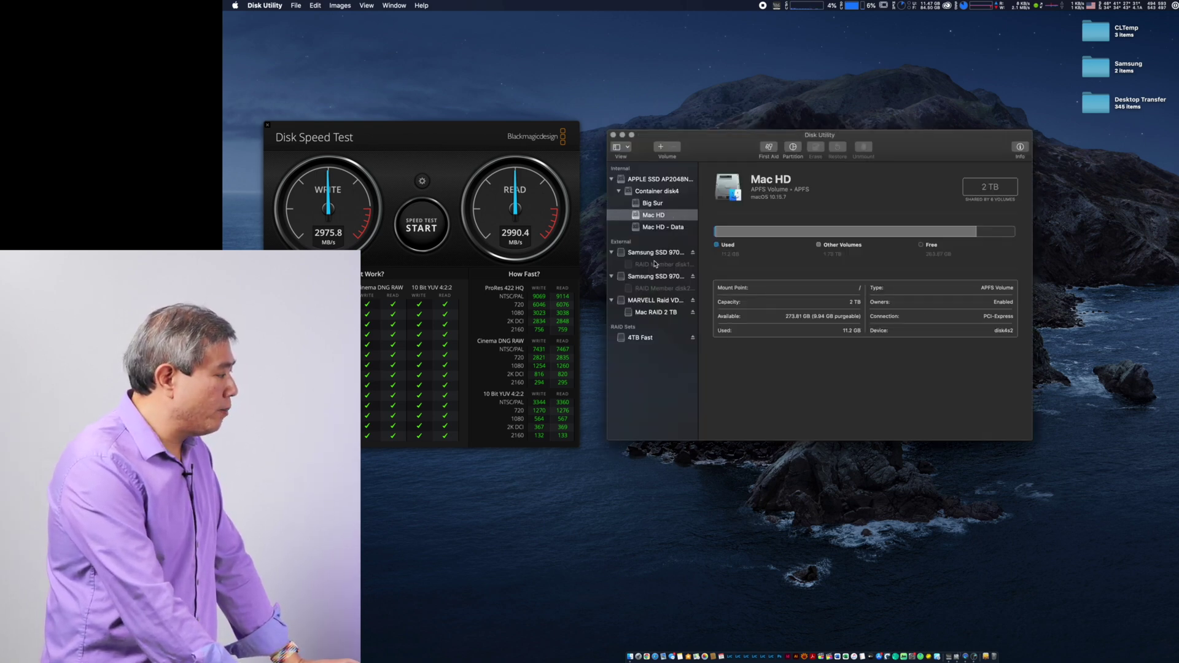
Step: Inspect the first Samsung SSD 970 EVO Plus and its RAID member details in Disk Utility
click(655, 253)
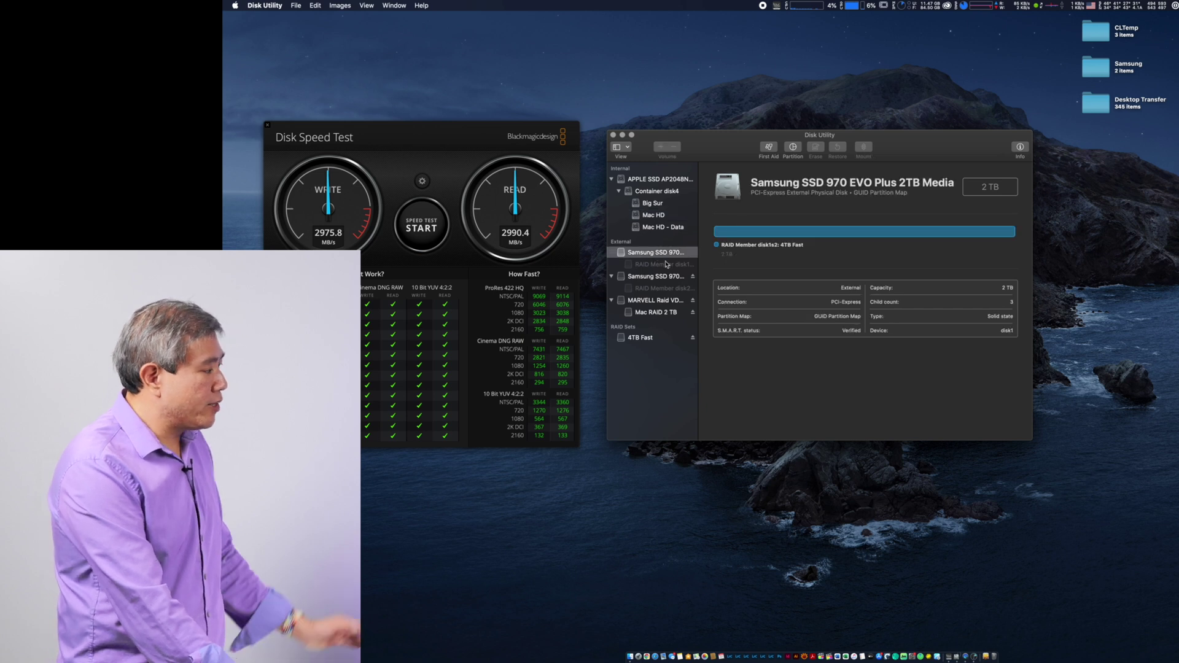
click(667, 266)
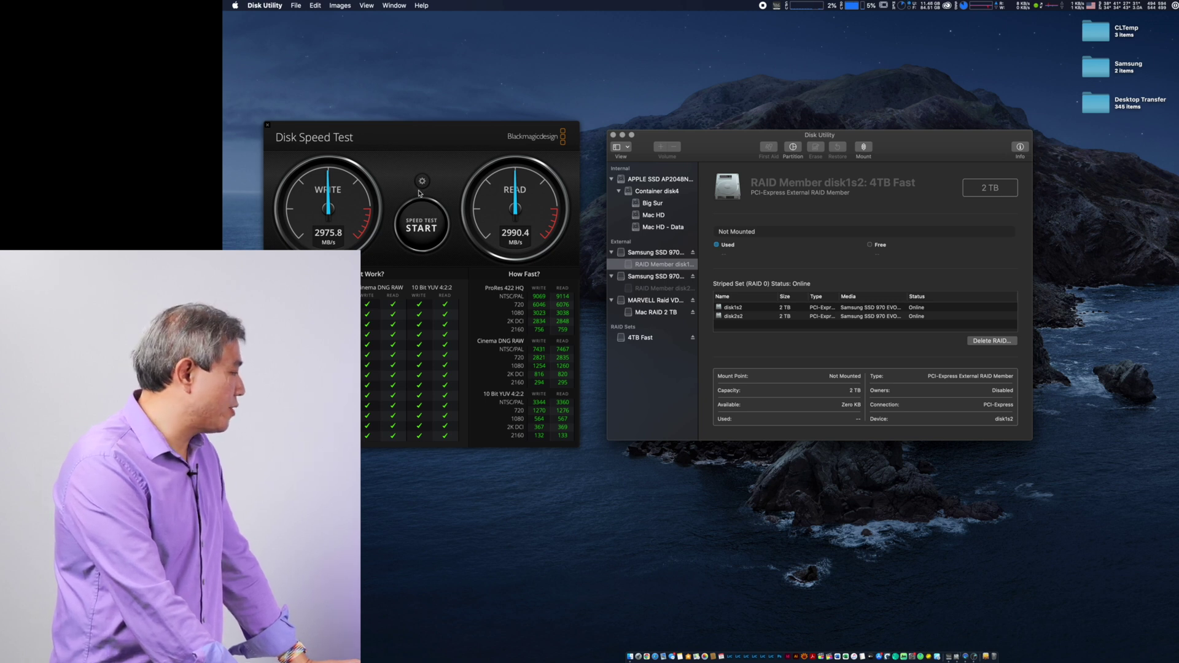
Step: Switch to Disk Speed Test and select the 4TB Fast volume as its target drive
click(421, 182)
click(421, 182)
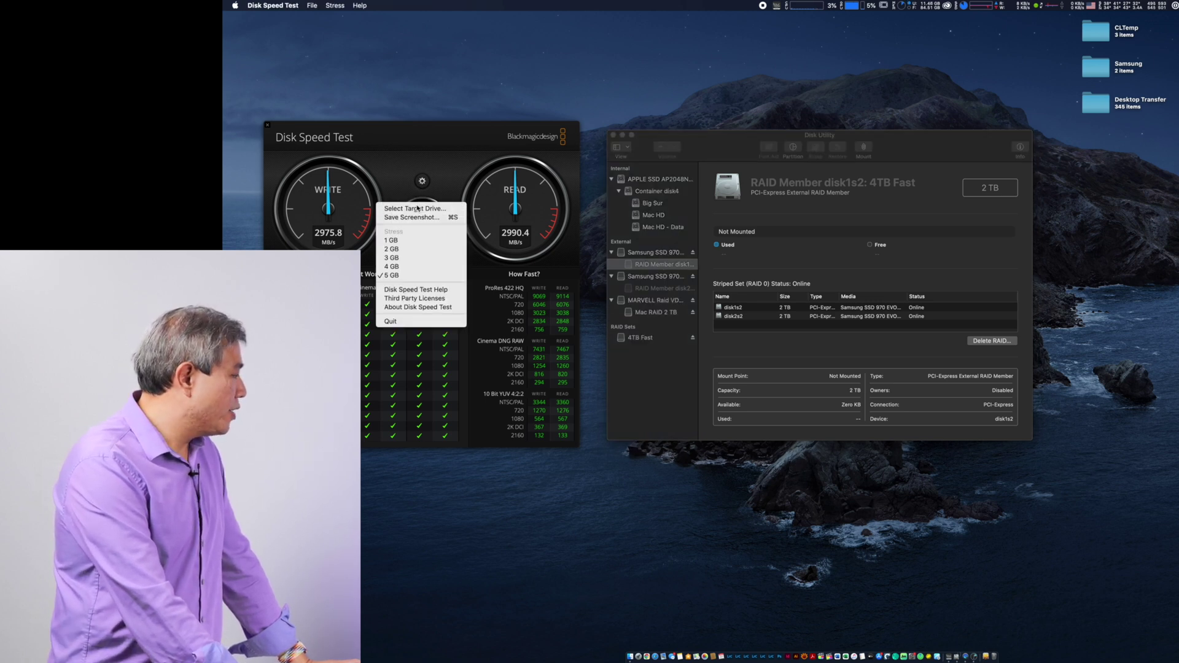
click(417, 209)
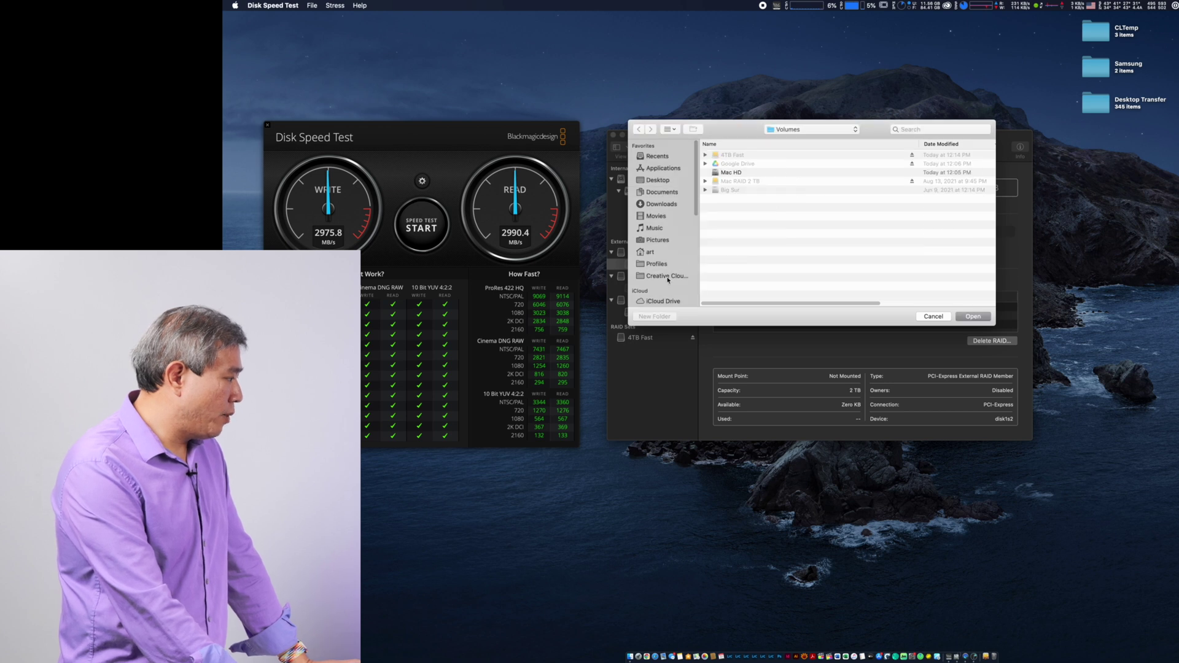
scroll(668, 280, down, 5)
click(662, 256)
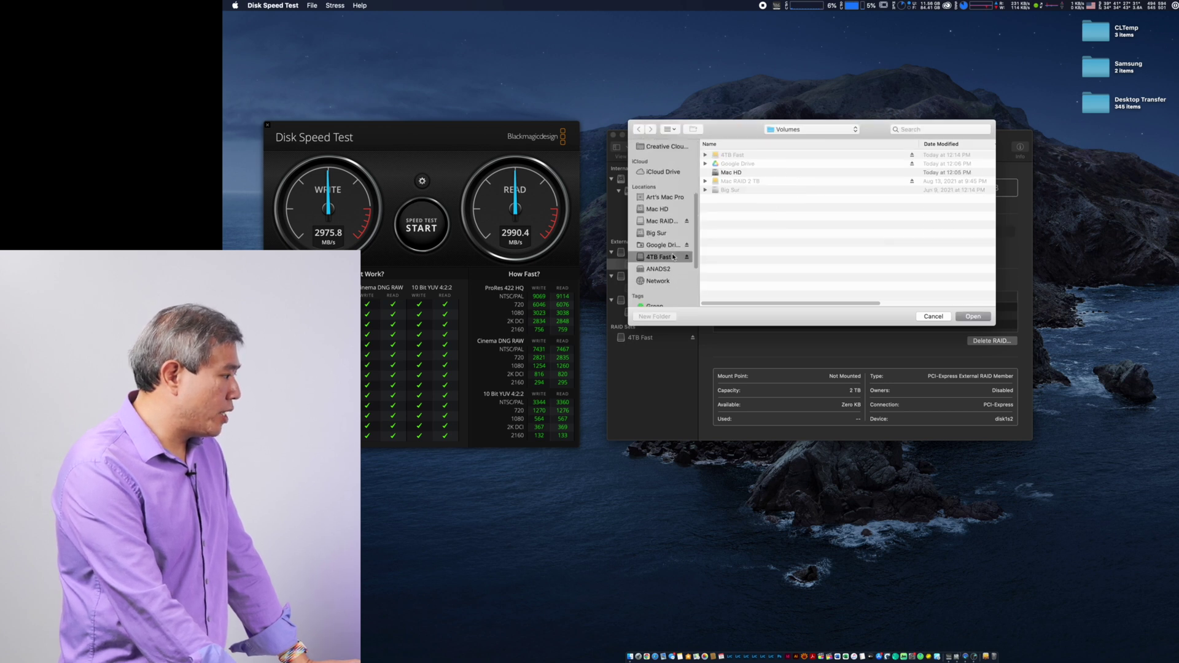
click(968, 316)
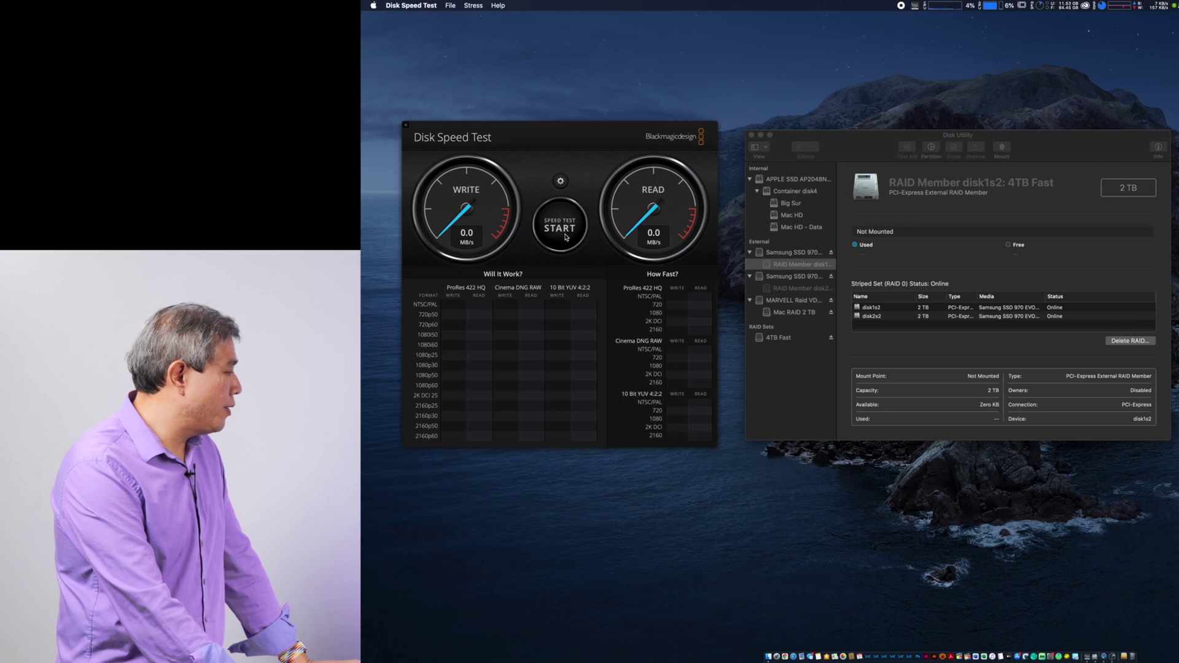
Step: Run and stop a speed test on 4TB Fast with 5 GB stress, and close the Disk Speed Test and Disk Utility windows
drag(479, 127, 565, 183)
drag(673, 193, 592, 147)
click(565, 193)
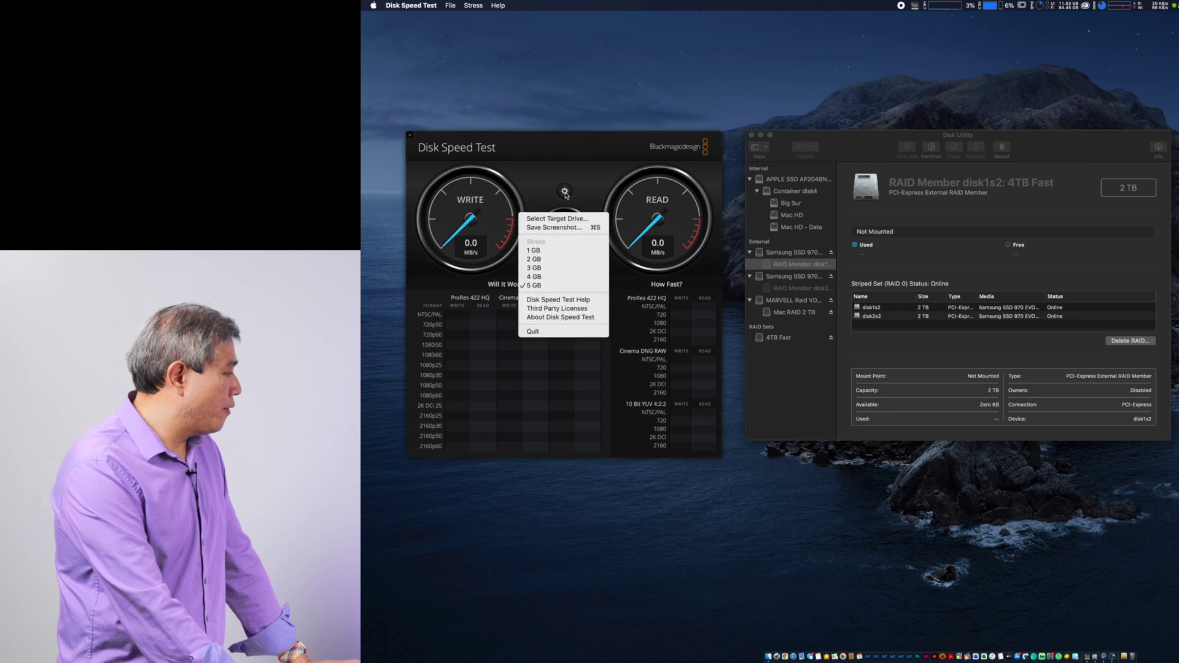
click(585, 282)
click(571, 244)
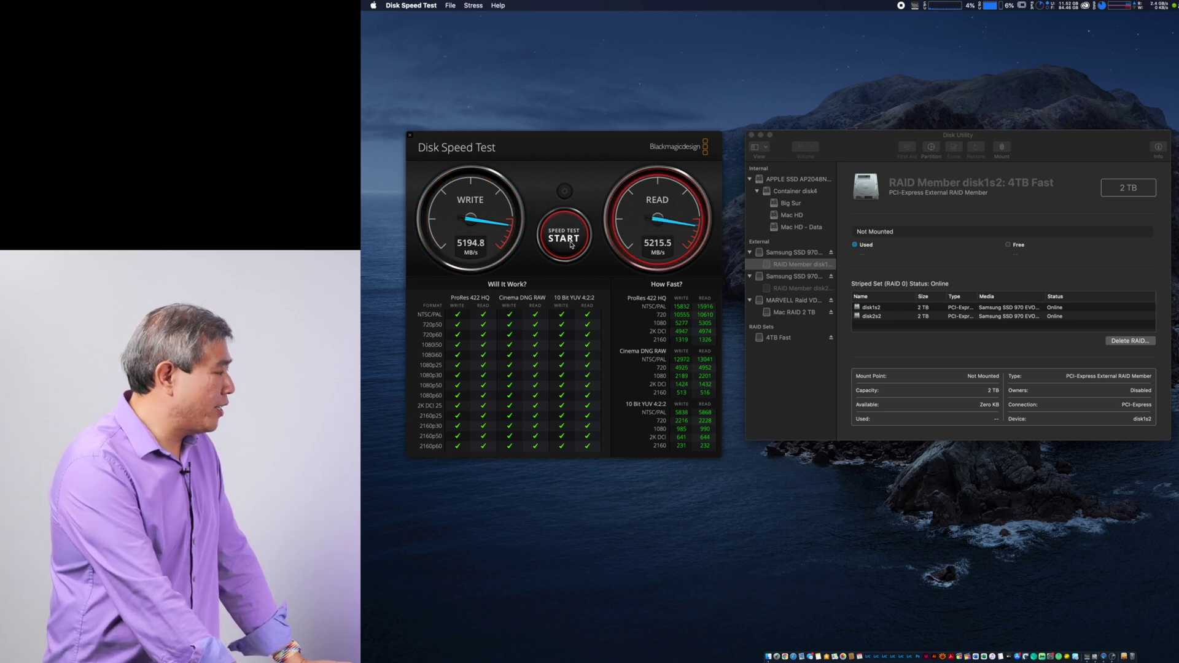
click(571, 243)
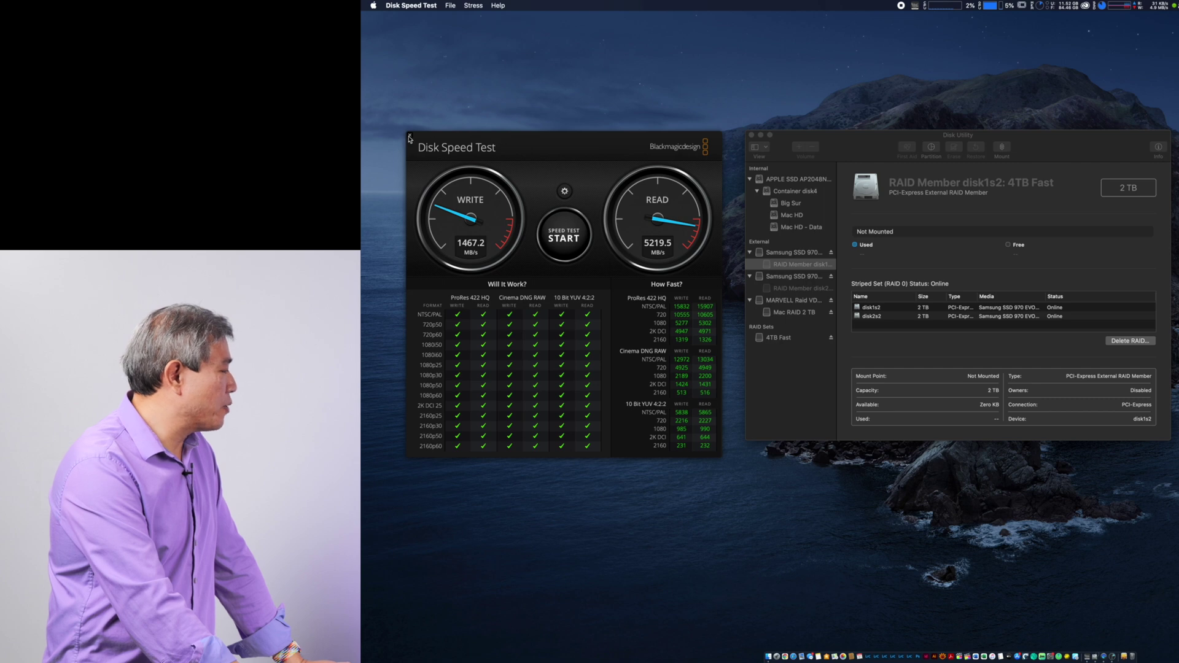
click(410, 138)
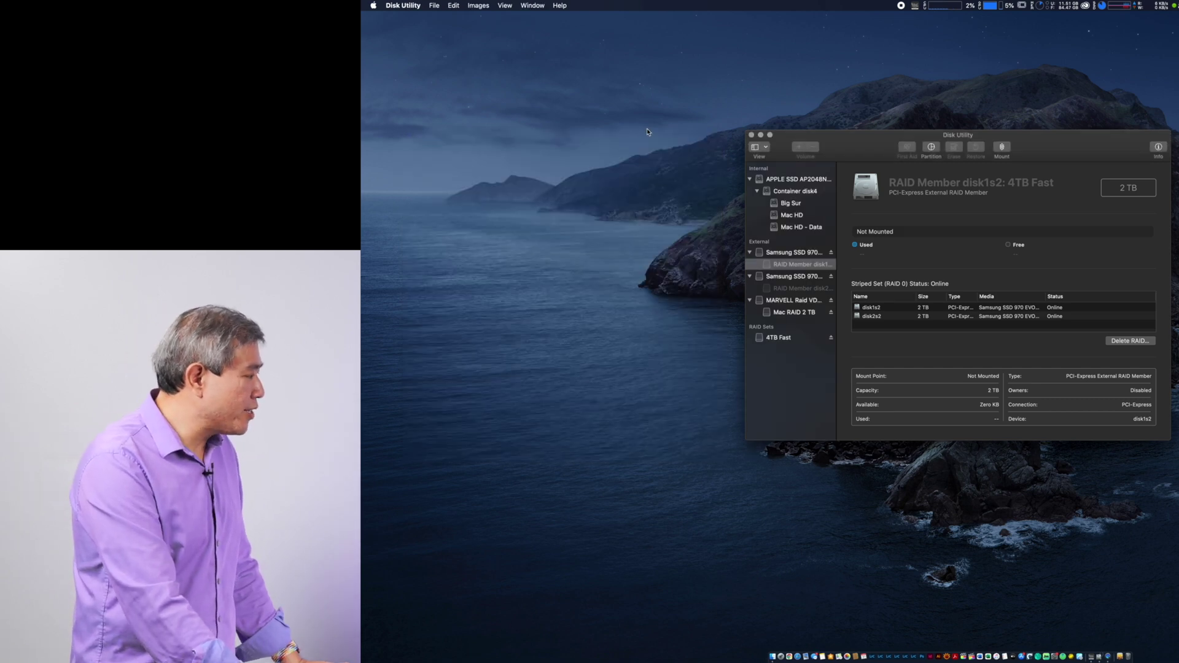
click(752, 135)
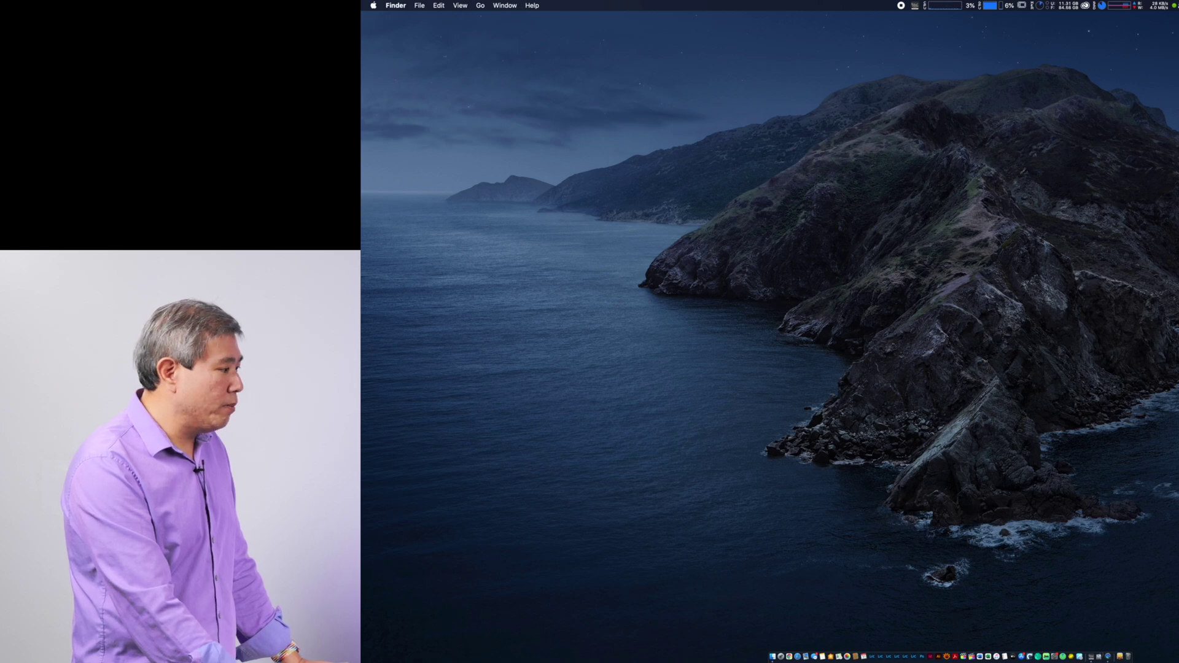
Step: Open Finder windows for the 4TB Temp folder and the 4TB Fast volume and arrange them side by side
key(super+n)
drag(1132, 53, 599, 71)
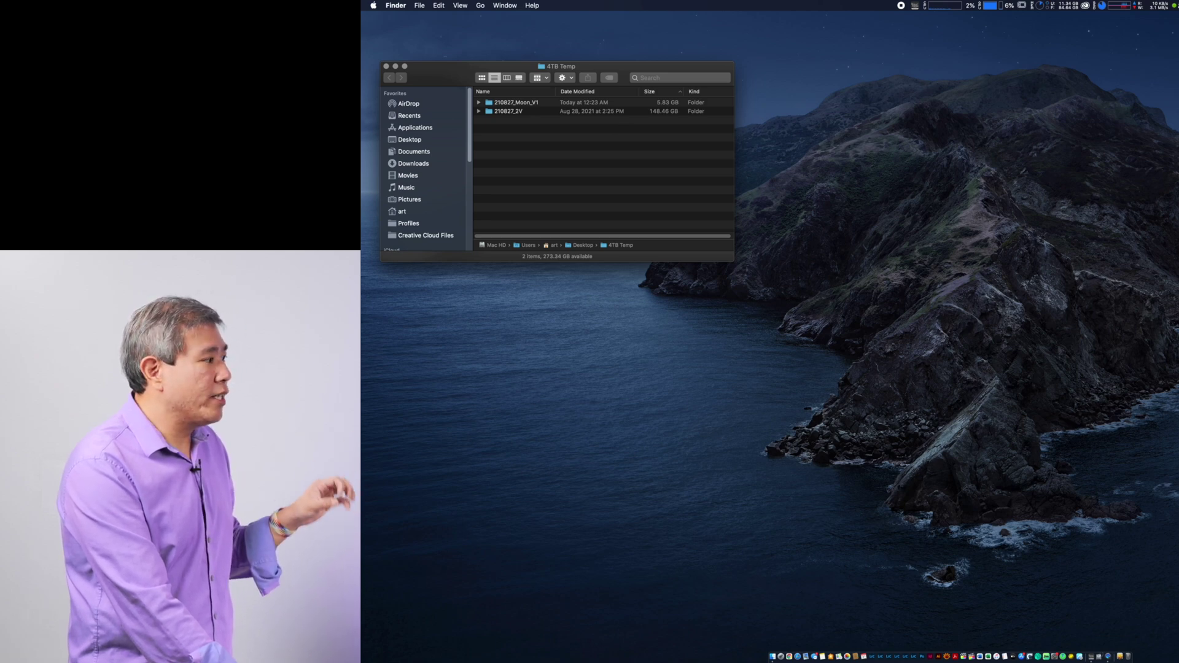
key(super+n)
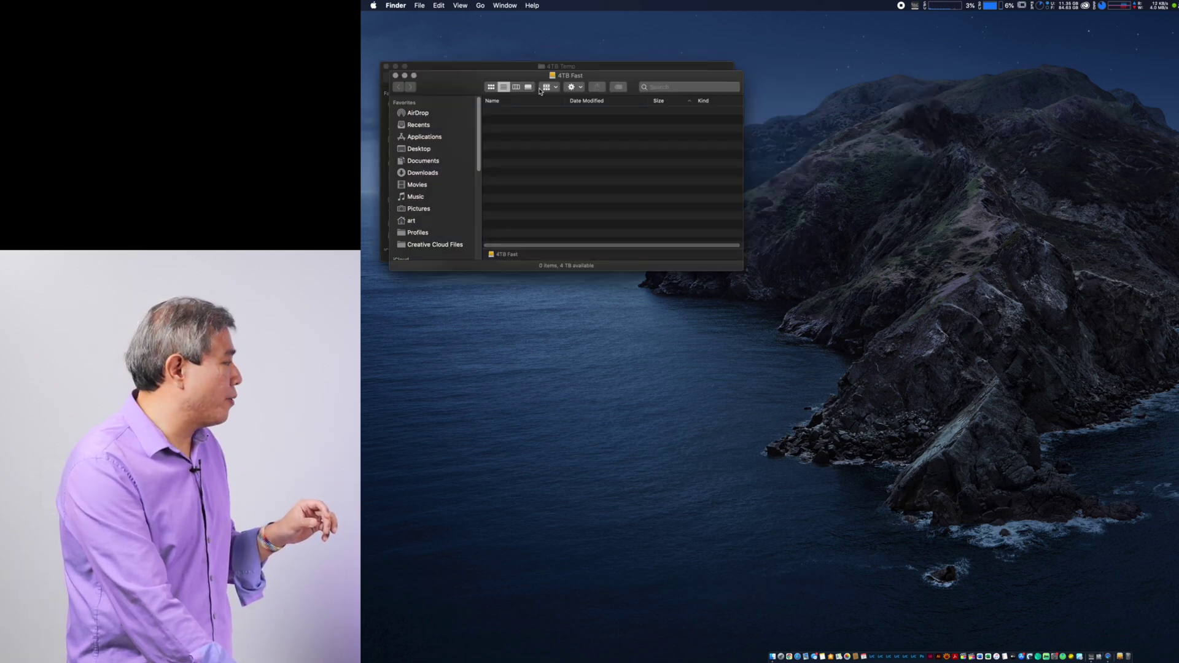
drag(577, 76, 932, 65)
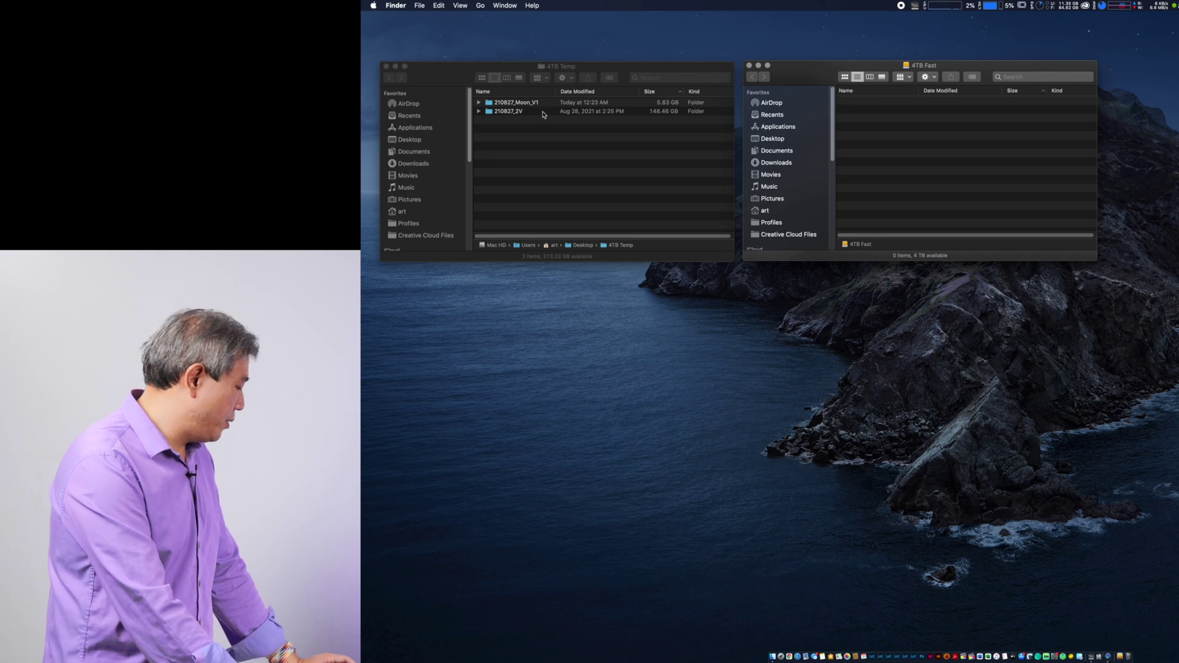
Step: Copy the 210827_Moon_V1 and 210827_2V folders from 4TB Temp to 4TB Fast
click(552, 130)
key(super+a)
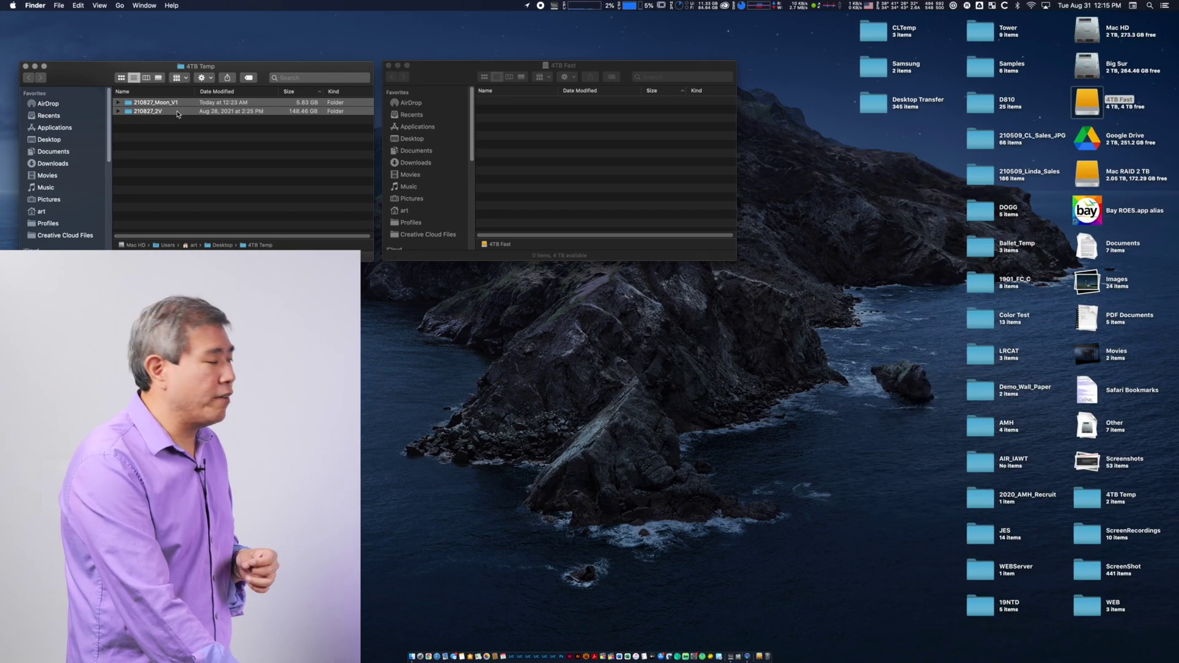
drag(177, 114, 612, 135)
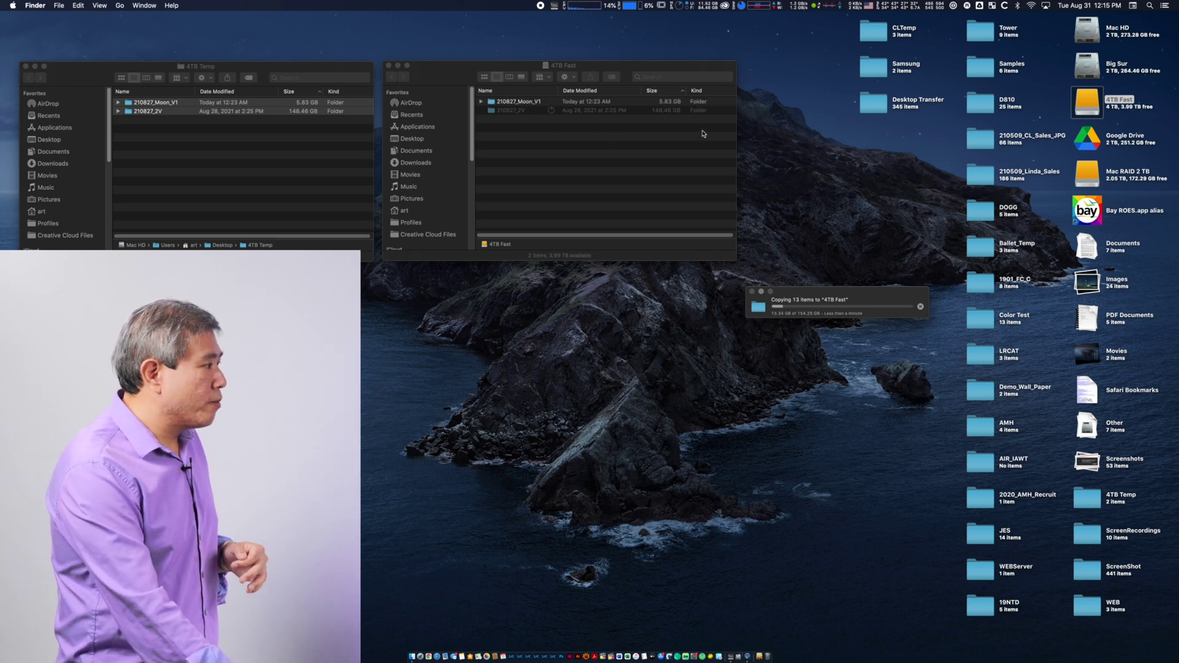
Step: Examine the disks' live read and write rates during the copy, including the Apple SSD's one-hour activity graph
click(789, 7)
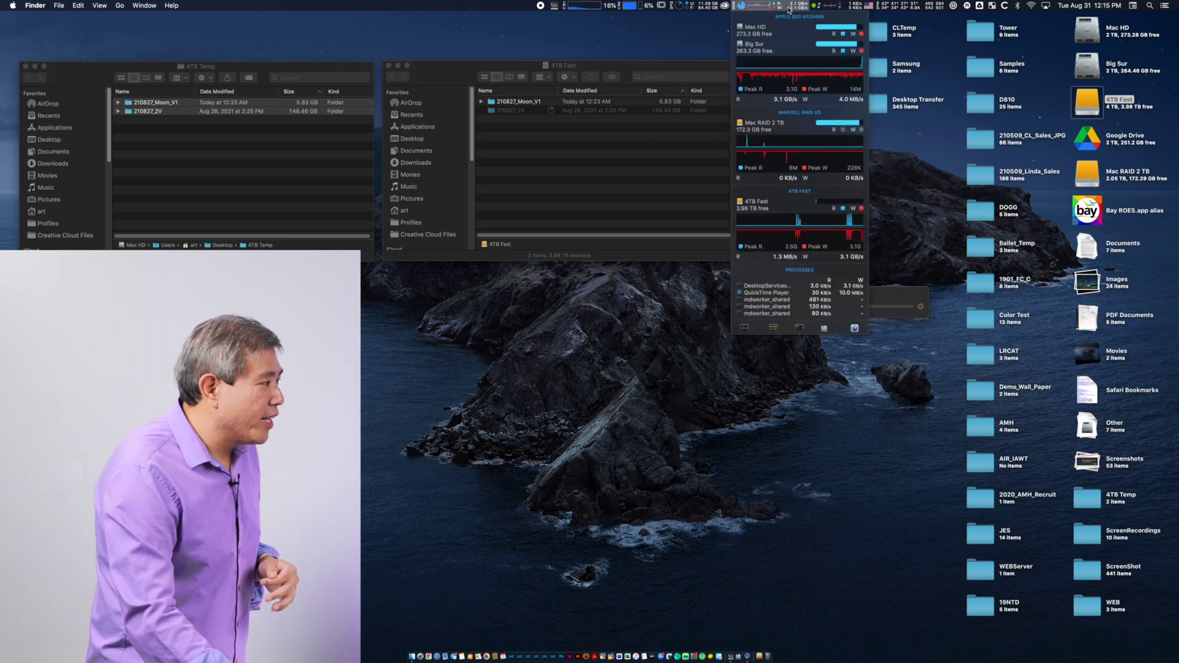
mouse_move(752, 34)
mouse_move(764, 83)
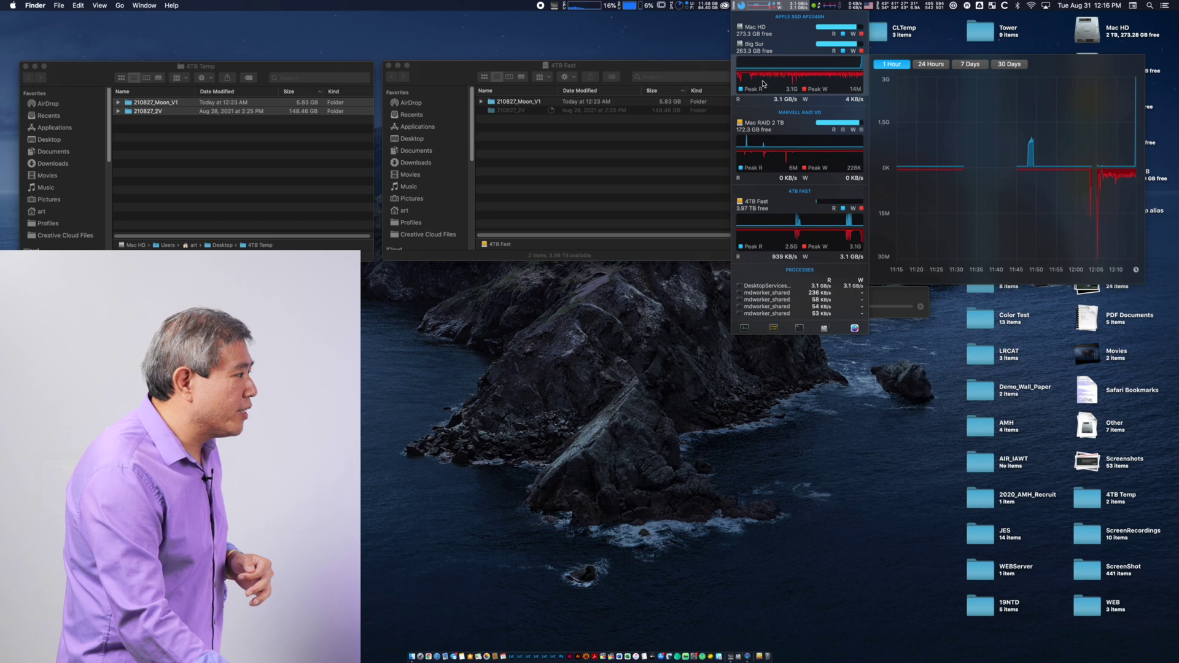